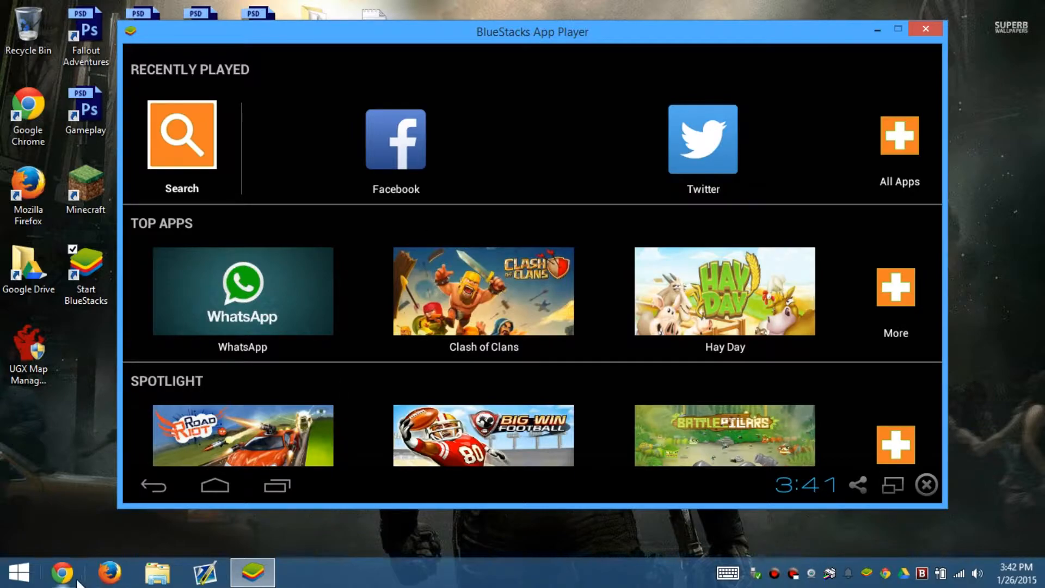
# Step: Minimize the BlueStacks window and open the asd.txt notes file from the desktop
pyautogui.click(878, 30)
pyautogui.doubleClick(374, 30)
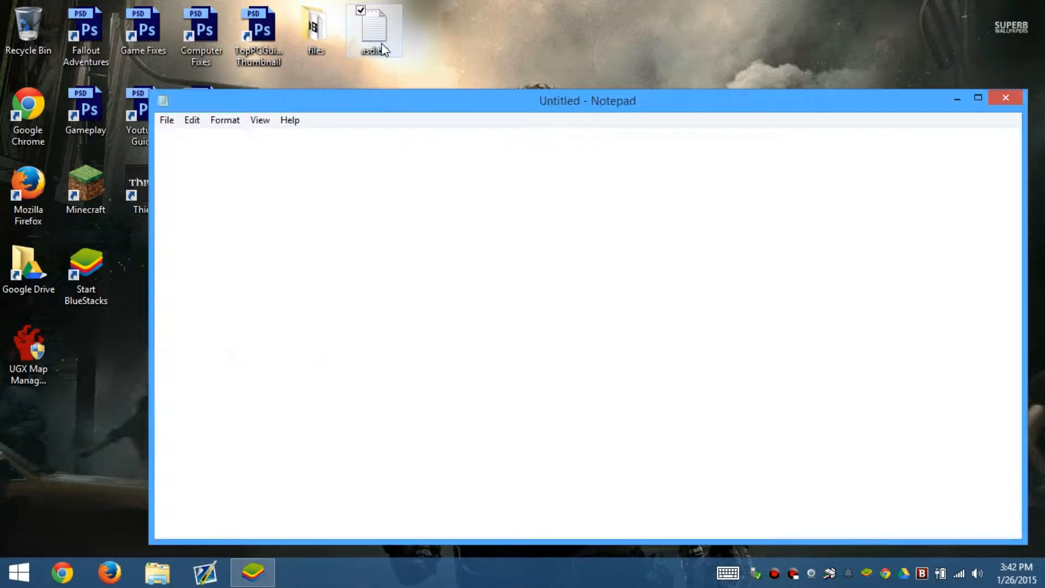
pyautogui.moveTo(160, 330); pyautogui.dragTo(246, 330)
pyautogui.hotkey('ctrl', 'a')
pyautogui.press('Right')
pyautogui.hotkey('ctrl', 'a')
pyautogui.click(372, 175)
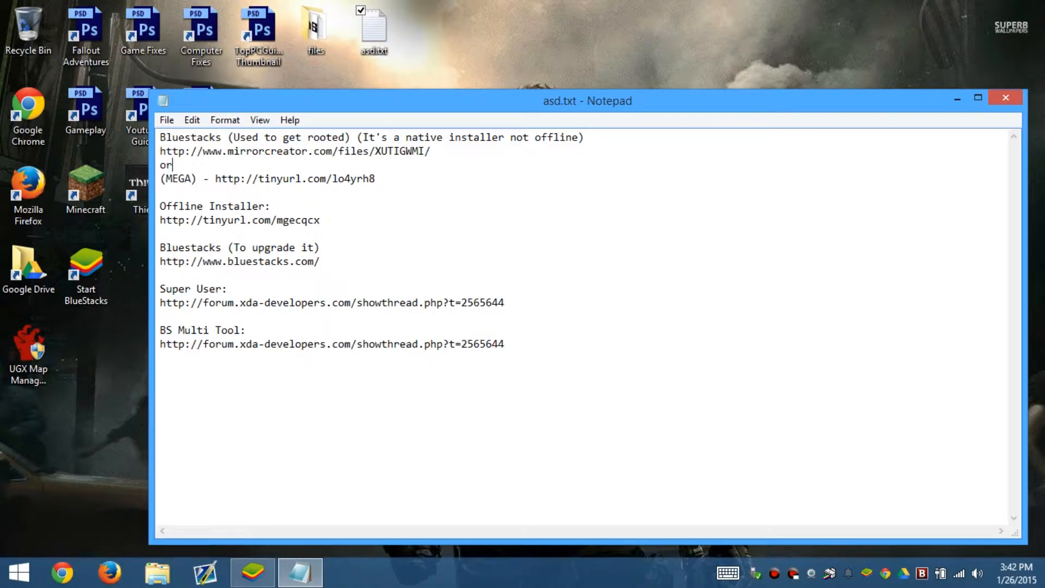
pyautogui.moveTo(375, 178)
pyautogui.mouseDown()
pyautogui.moveTo(163, 164)
pyautogui.moveTo(215, 179)
pyautogui.moveTo(376, 179)
pyautogui.mouseUp()
pyautogui.click(222, 179)
pyautogui.click(338, 178)
pyautogui.moveTo(430, 151); pyautogui.dragTo(160, 150)
pyautogui.click(271, 206)
pyautogui.moveTo(376, 179); pyautogui.dragTo(215, 178)
pyautogui.rightClick(235, 182)
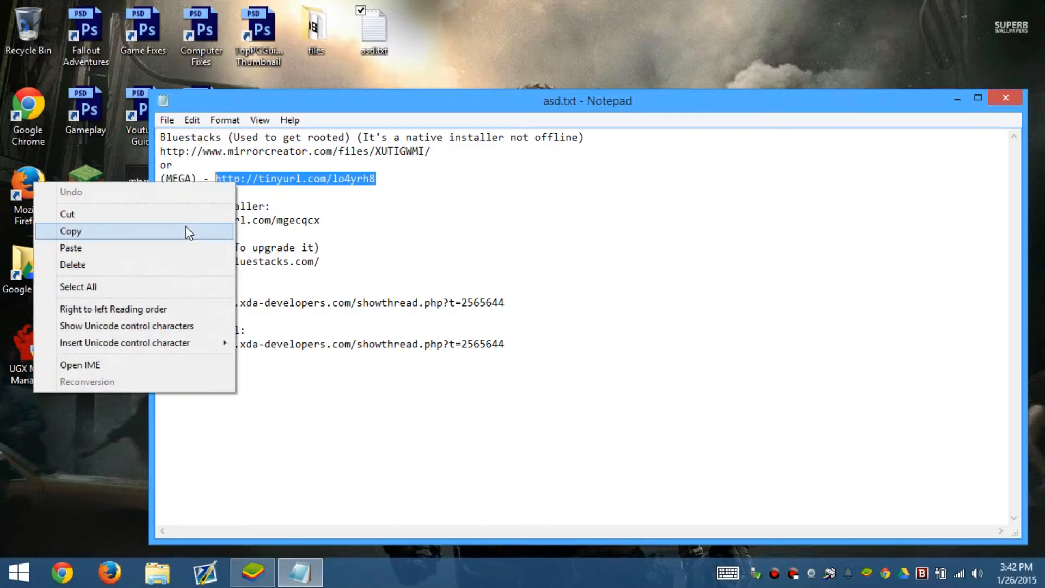
pyautogui.click(189, 232)
# Step: Switch to Google Chrome and open the copied MEGA link for the BlueStacks installer
pyautogui.click(62, 572)
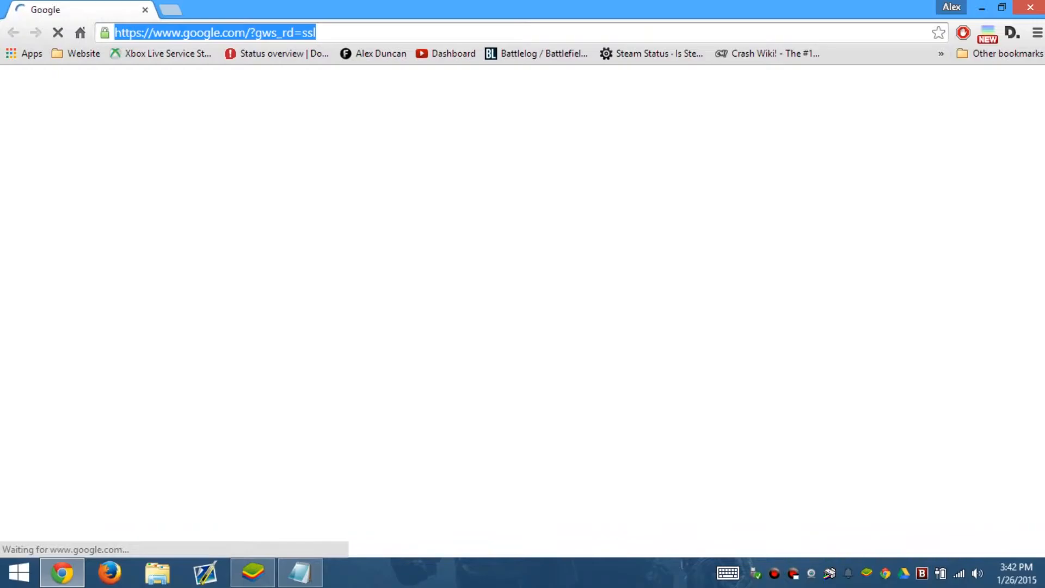
pyautogui.hotkey('ctrl', 'v')
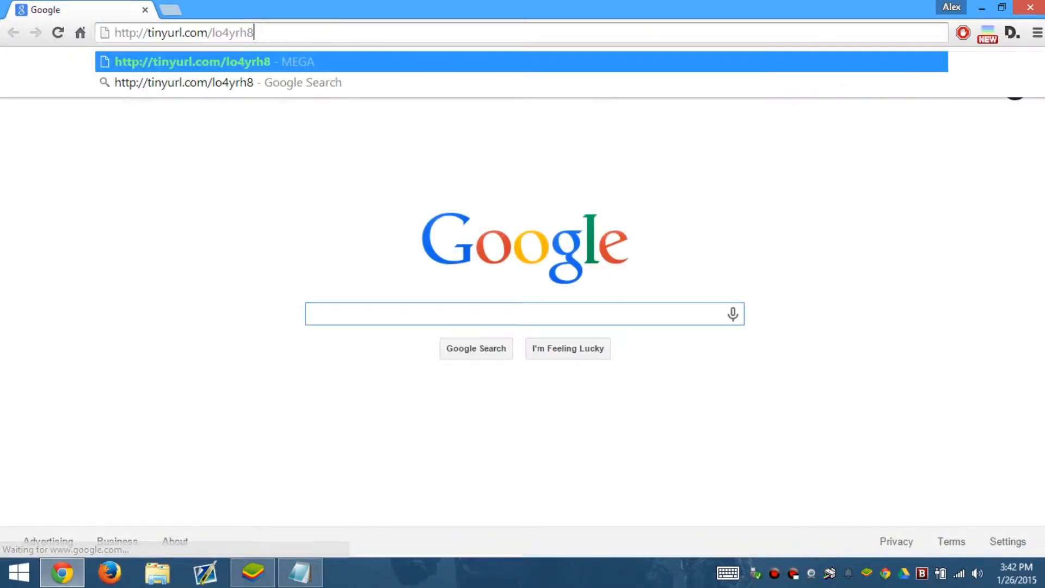
pyautogui.press('Return')
# Step: Restore the browser window from full size and snap it to the right half of the desktop beside the notes
pyautogui.moveTo(358, 8); pyautogui.dragTo(508, 1)
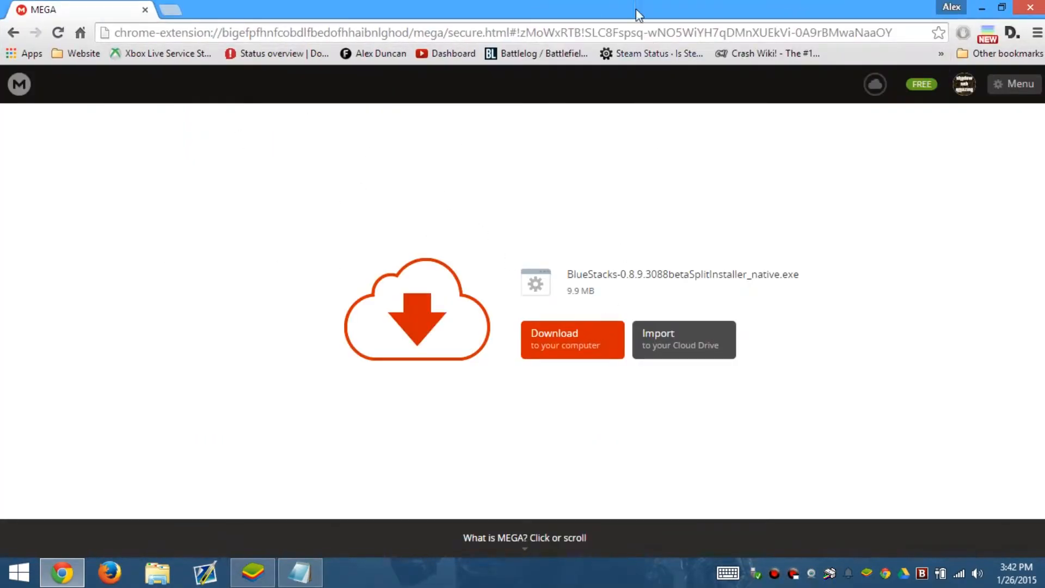
pyautogui.moveTo(675, 7); pyautogui.dragTo(743, 258)
pyautogui.moveTo(442, 136); pyautogui.dragTo(178, 150)
pyautogui.click(303, 151)
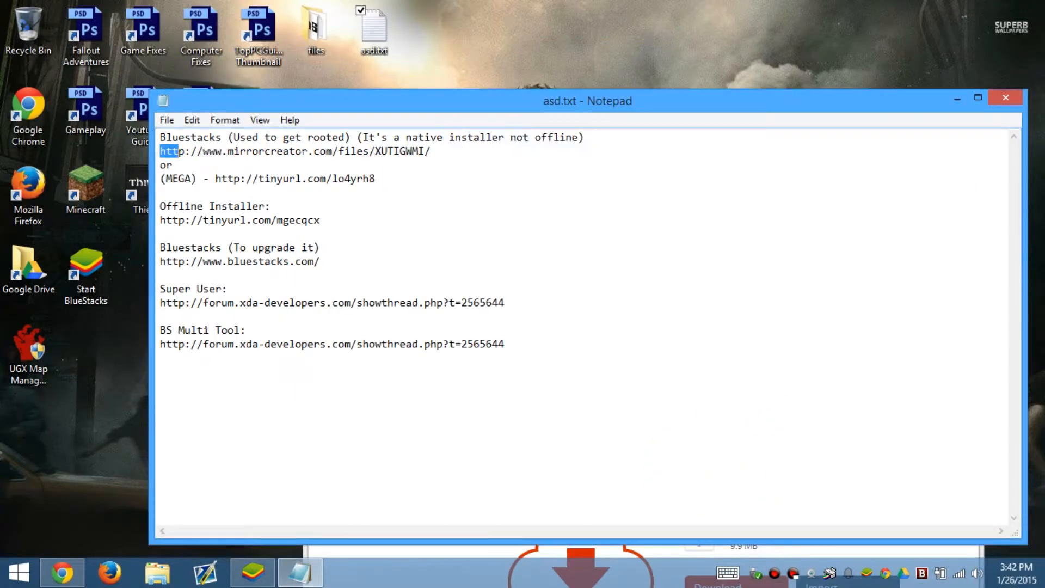
pyautogui.click(679, 551)
pyautogui.moveTo(662, 281); pyautogui.dragTo(1044, 33)
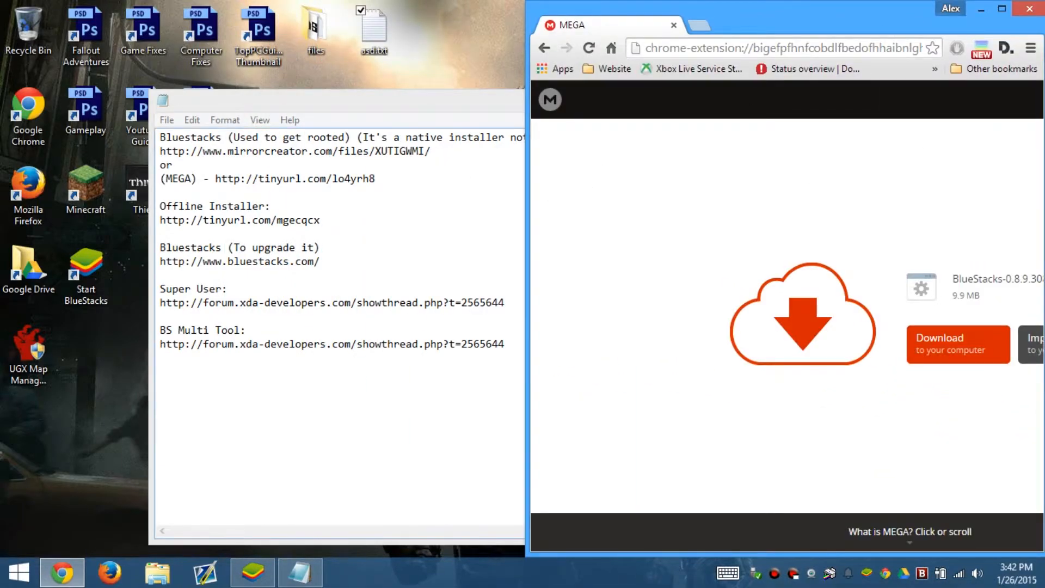
# Step: Review the BlueStacks installer links in the notes and select the forum address under BS Multi Tool
pyautogui.click(270, 178)
pyautogui.moveTo(269, 178); pyautogui.dragTo(159, 136)
pyautogui.click(160, 192)
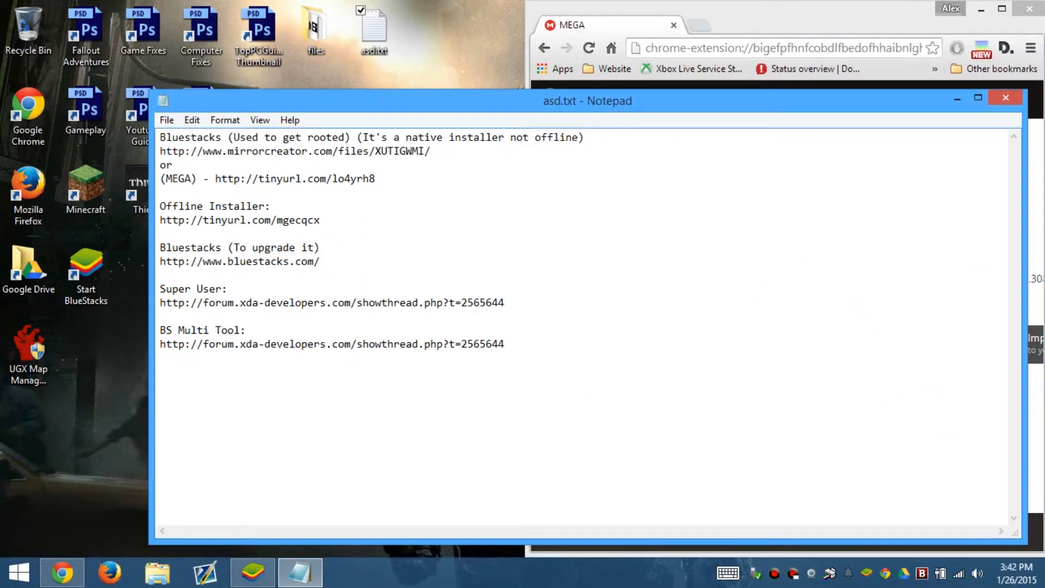
pyautogui.moveTo(375, 178); pyautogui.dragTo(145, 129)
pyautogui.moveTo(320, 220); pyautogui.dragTo(159, 137)
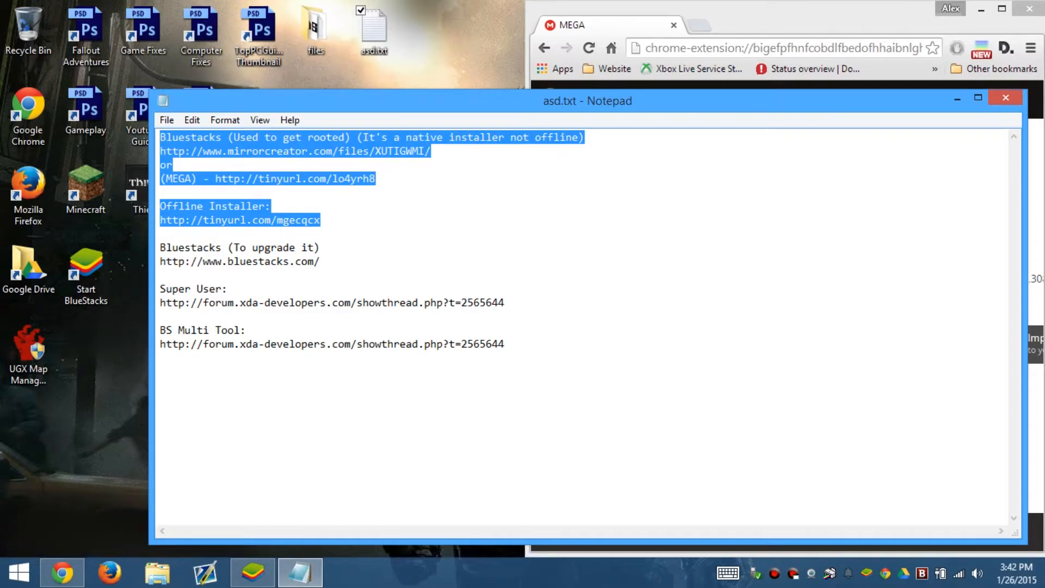
pyautogui.click(378, 303)
pyautogui.moveTo(506, 344); pyautogui.dragTo(146, 344)
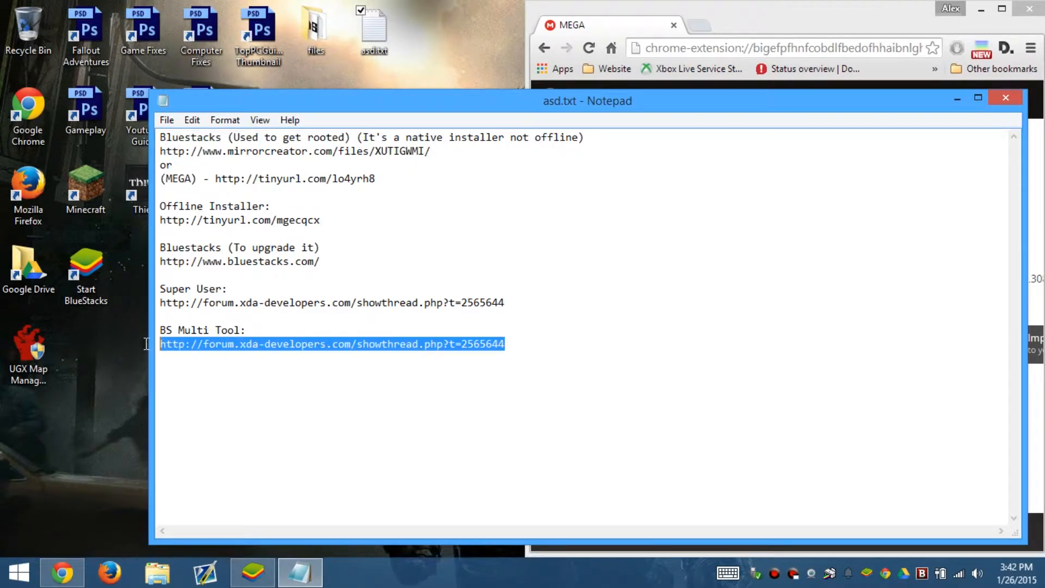
# Step: Switch to BlueStacks, leave the Twitter app for the home screen, and move the player window aside
pyautogui.click(253, 572)
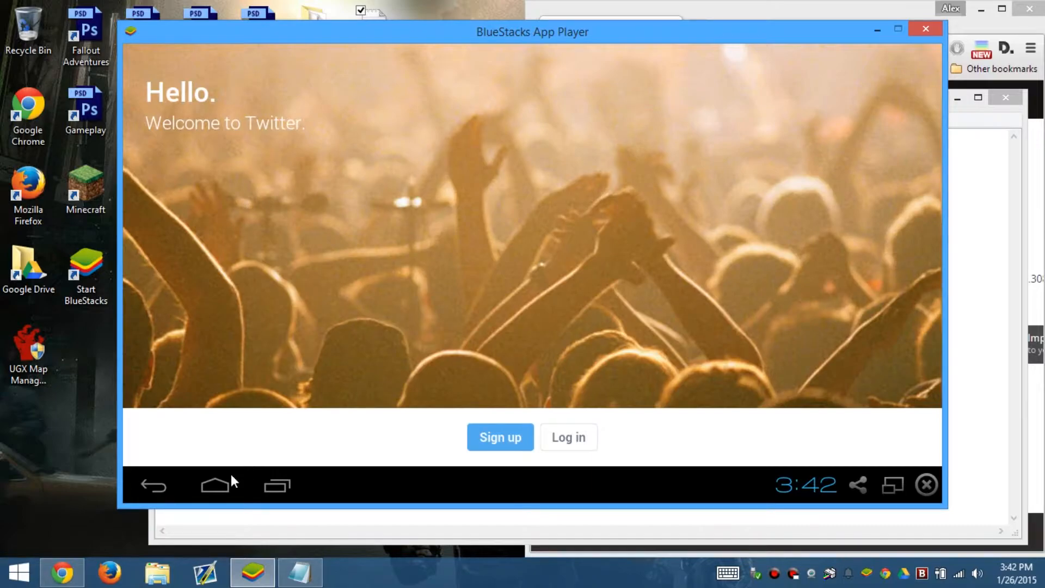
pyautogui.click(229, 483)
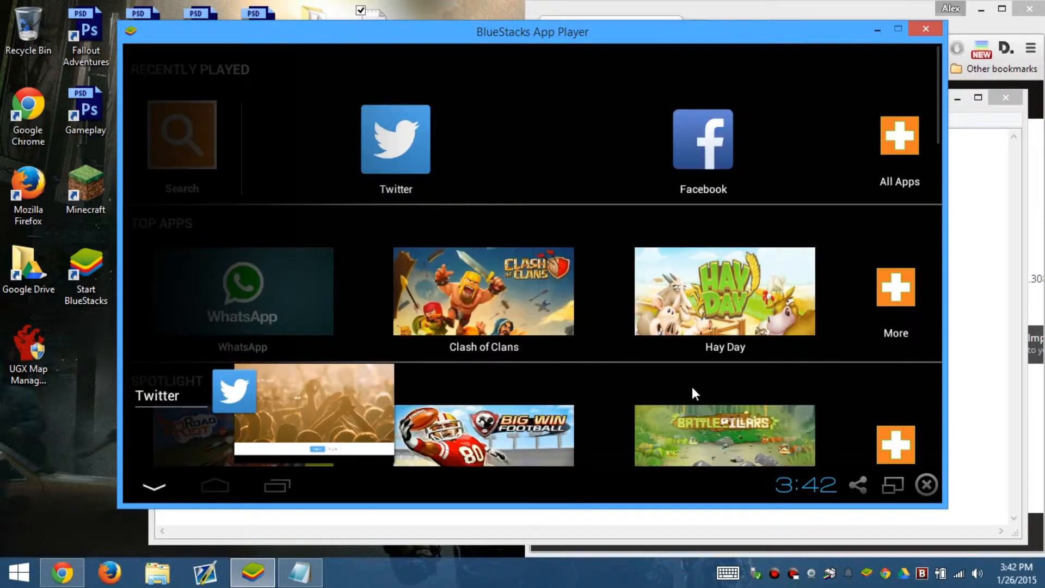
pyautogui.click(546, 116)
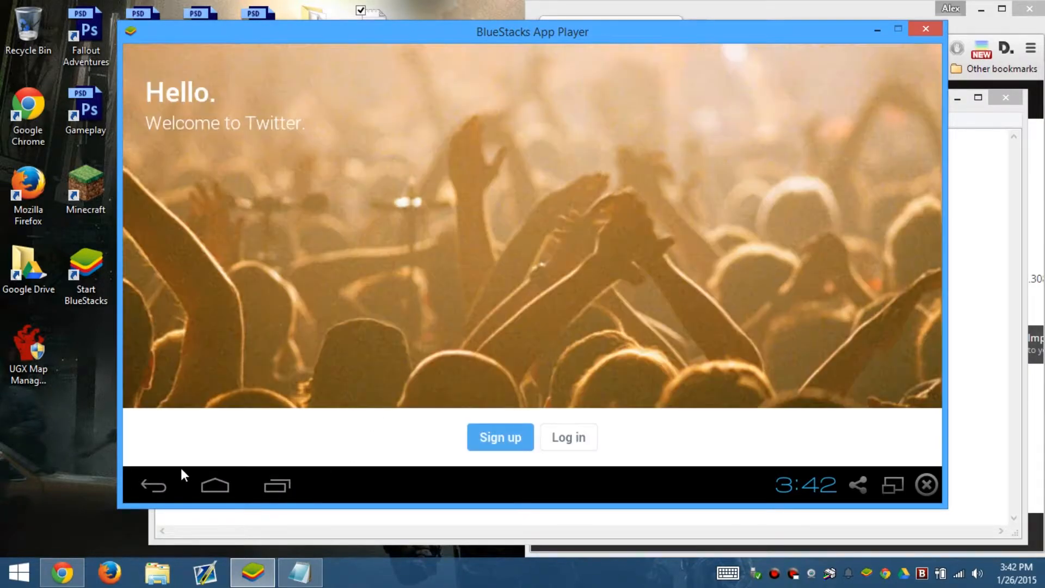
pyautogui.click(276, 485)
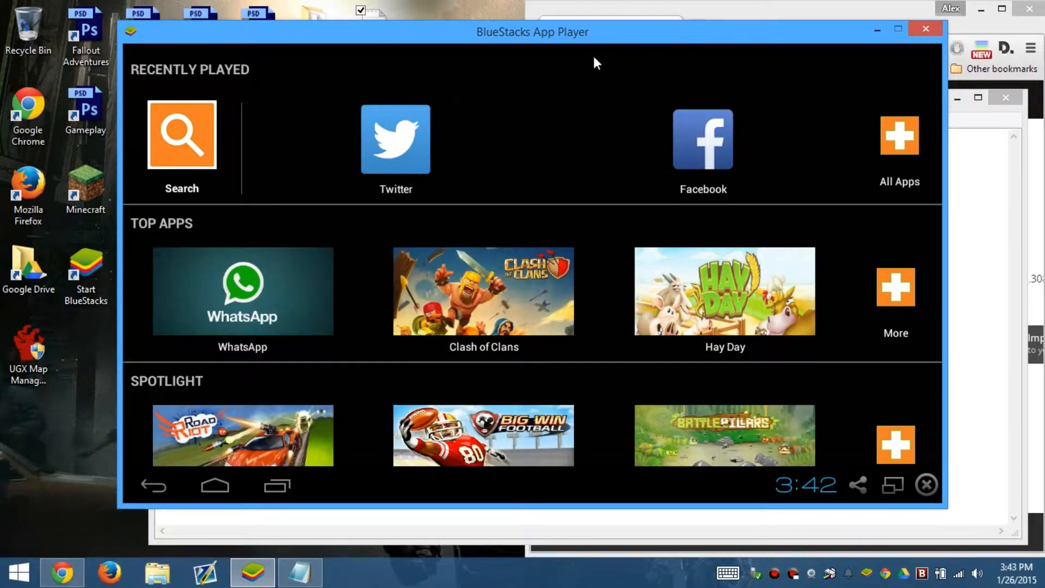
pyautogui.moveTo(594, 39); pyautogui.dragTo(538, 78)
# Step: Copy the BS Multi Tool link from the notes and open forum.xda-developers.com/showthread.php?t=2565644 in Chrome
pyautogui.click(924, 105)
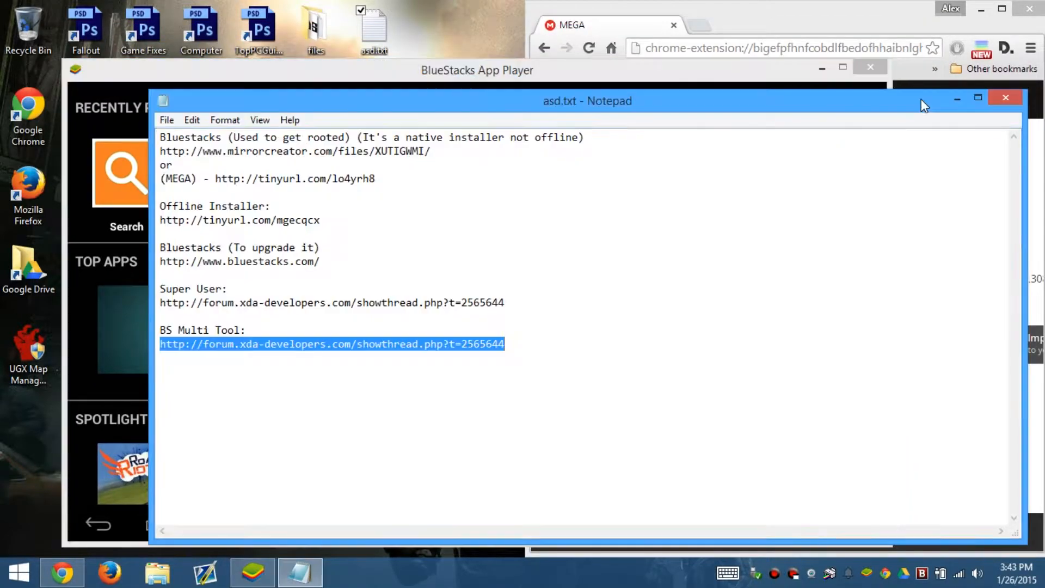
pyautogui.rightClick(360, 344)
pyautogui.click(270, 392)
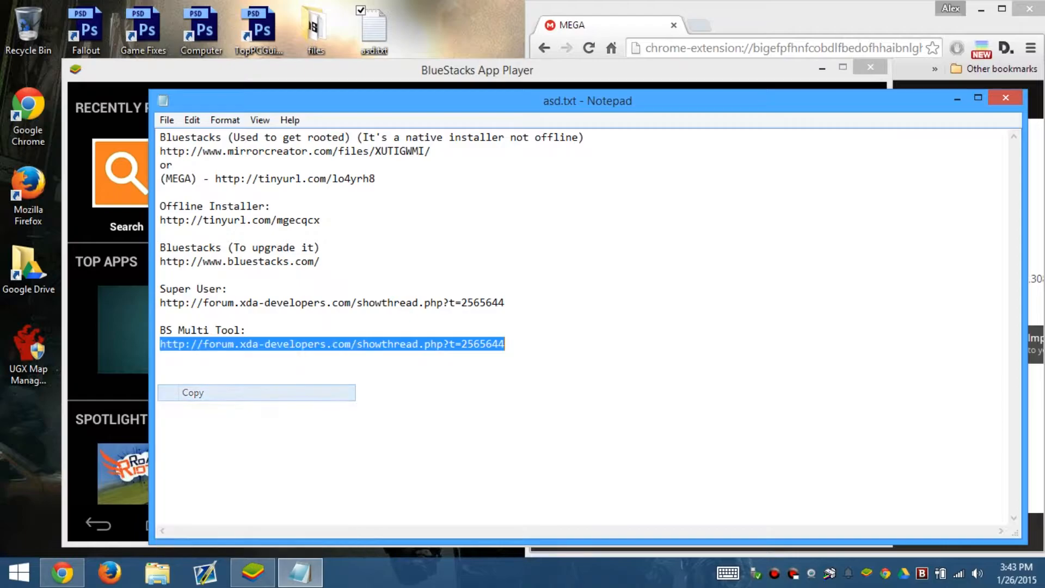
pyautogui.click(754, 50)
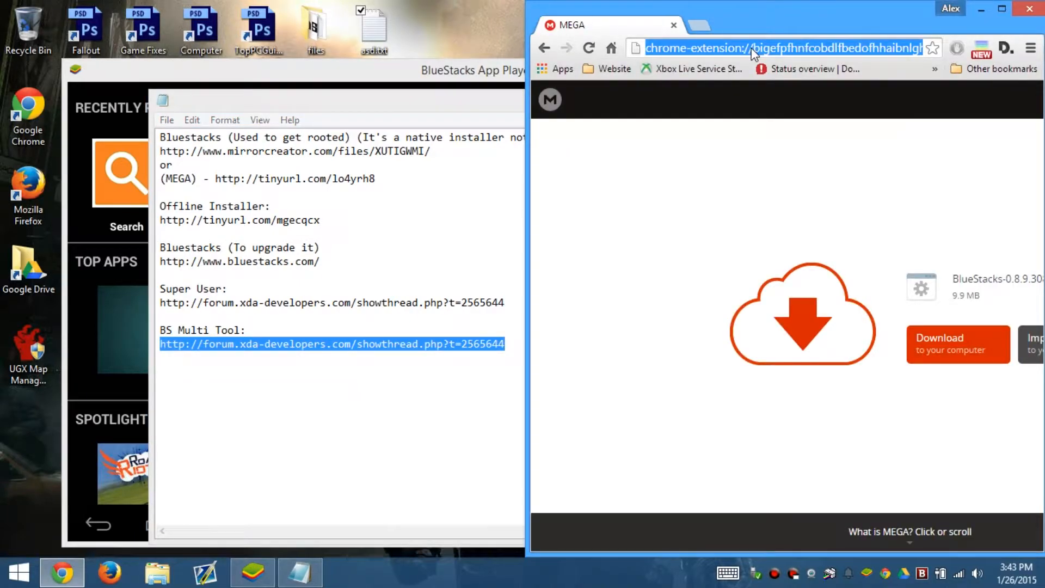
pyautogui.hotkey('ctrl', 'v')
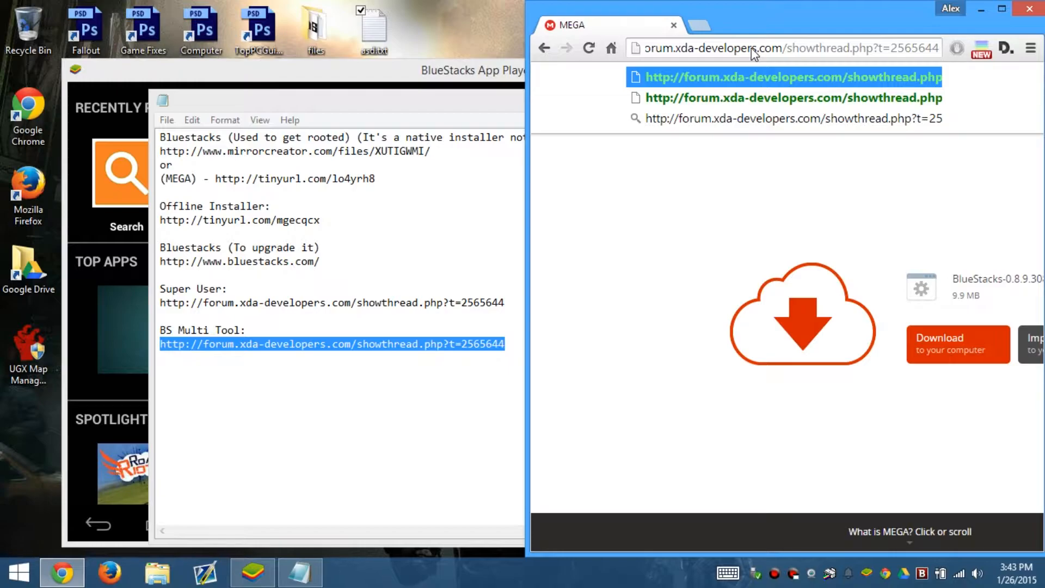
pyautogui.press('Return')
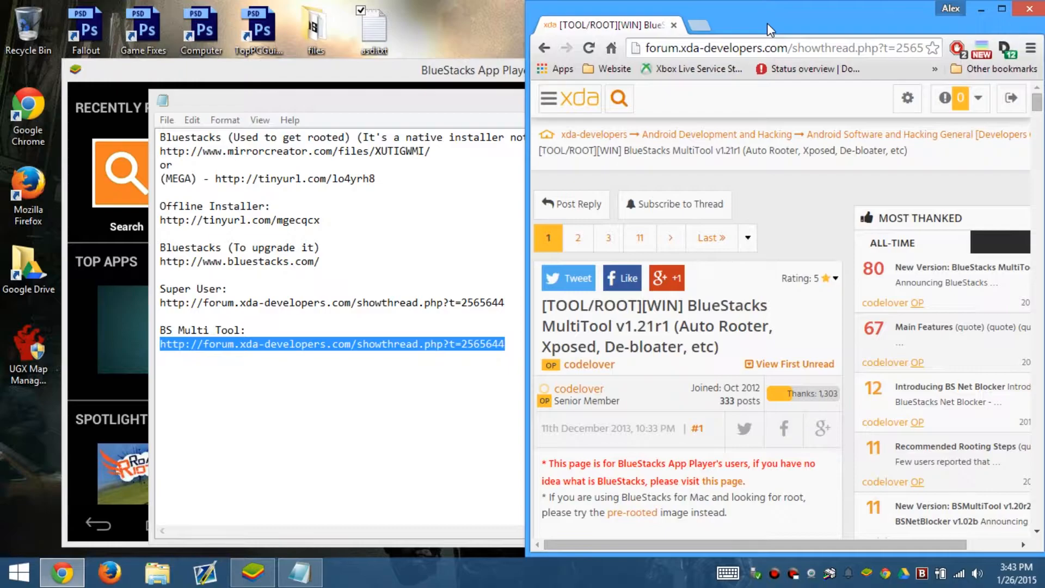
# Step: Maximize the browser and open the BS MultiTool v1.21r1 link from the thread's downloads and changelog in a new tab
pyautogui.doubleClick(766, 23)
pyautogui.scroll(-20, 353, 277)
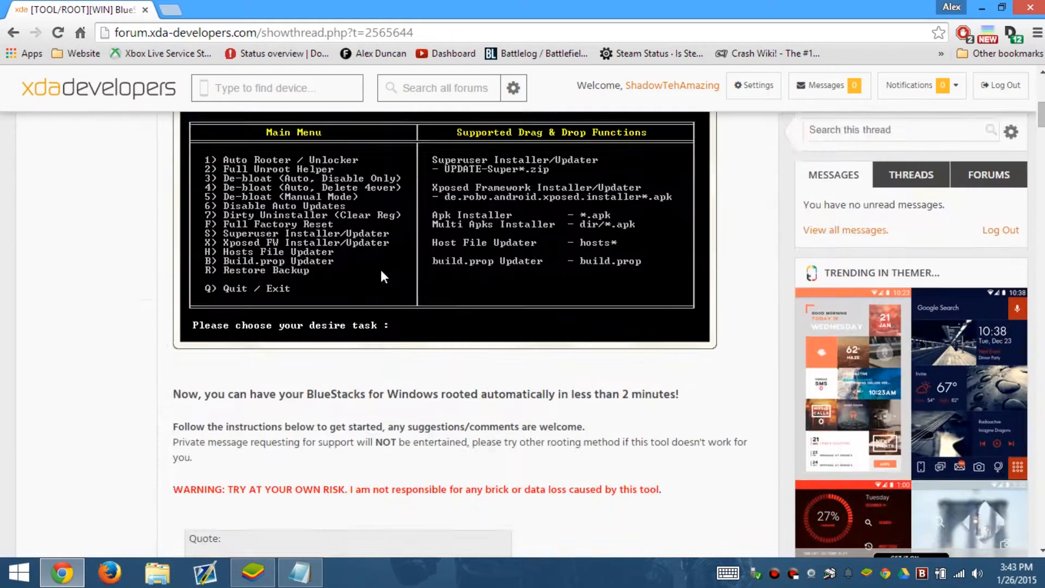
pyautogui.scroll(-9, 384, 277)
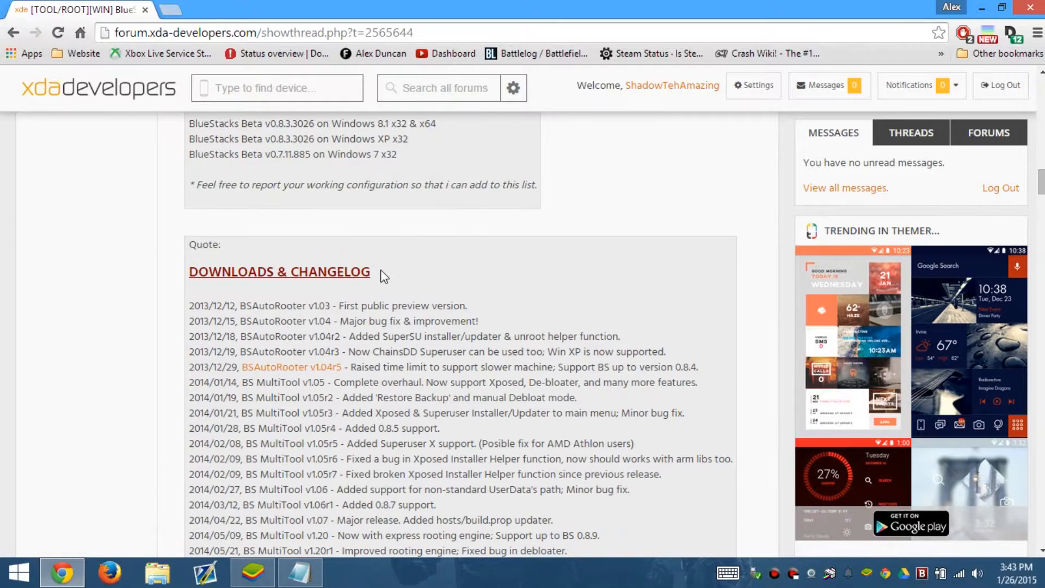
pyautogui.scroll(-1, 314, 306)
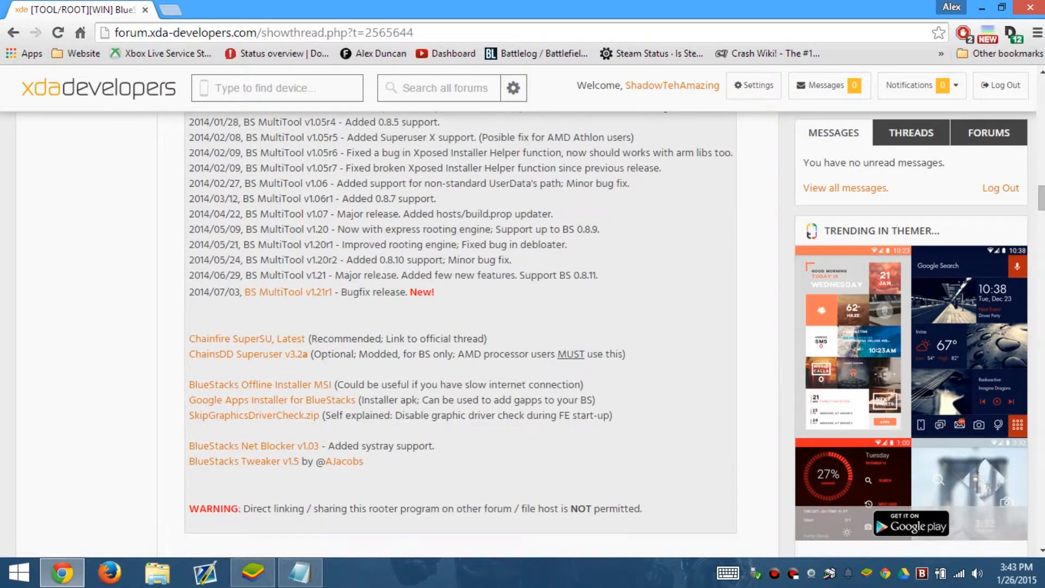
pyautogui.rightClick(307, 305)
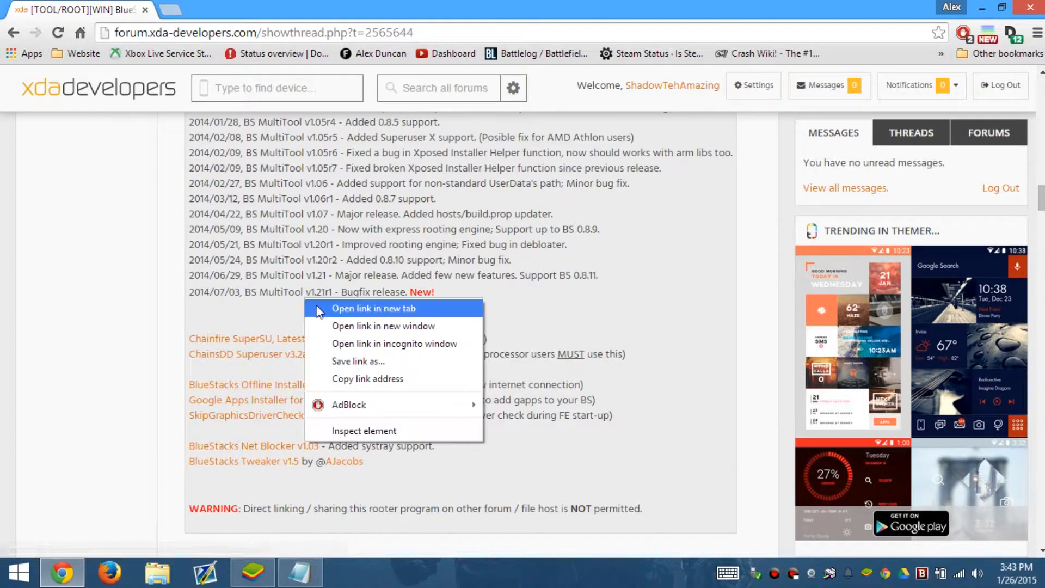
pyautogui.click(328, 305)
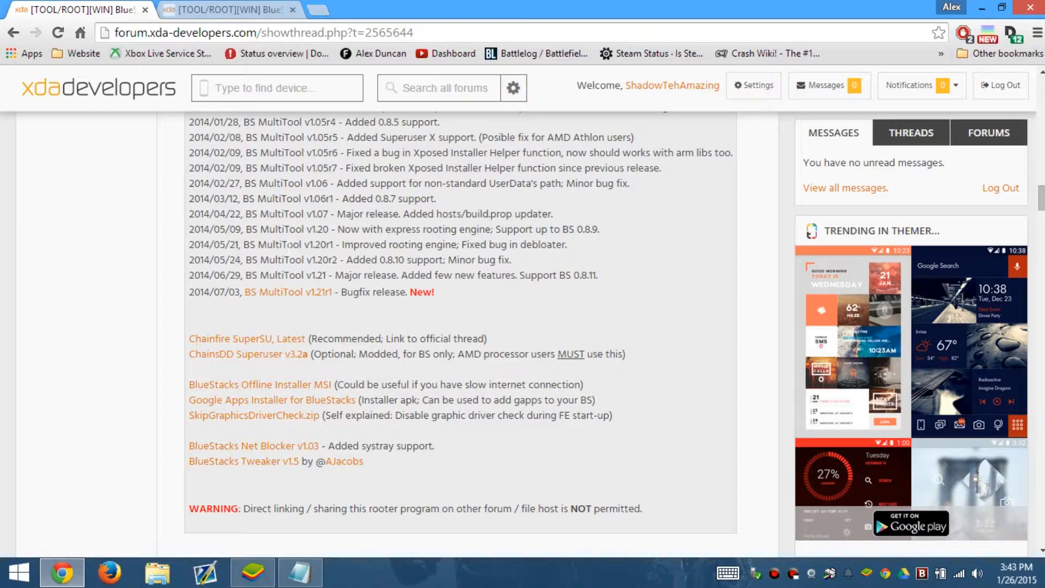
# Step: In the new tab, download the BSMultiTool_1.21r1.zip attachment from the post's attached files
pyautogui.click(278, 11)
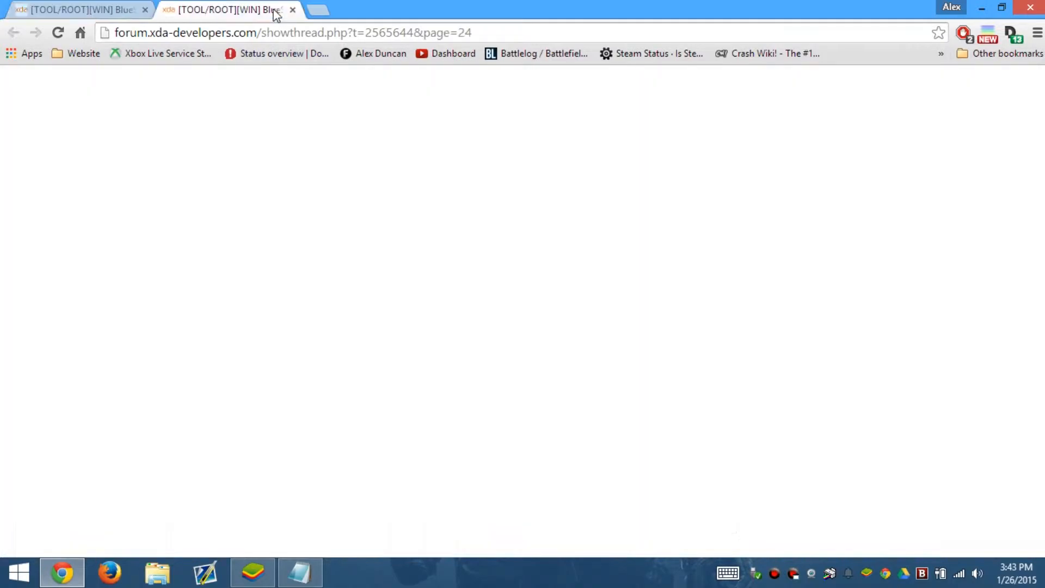
pyautogui.scroll(-20, 419, 414)
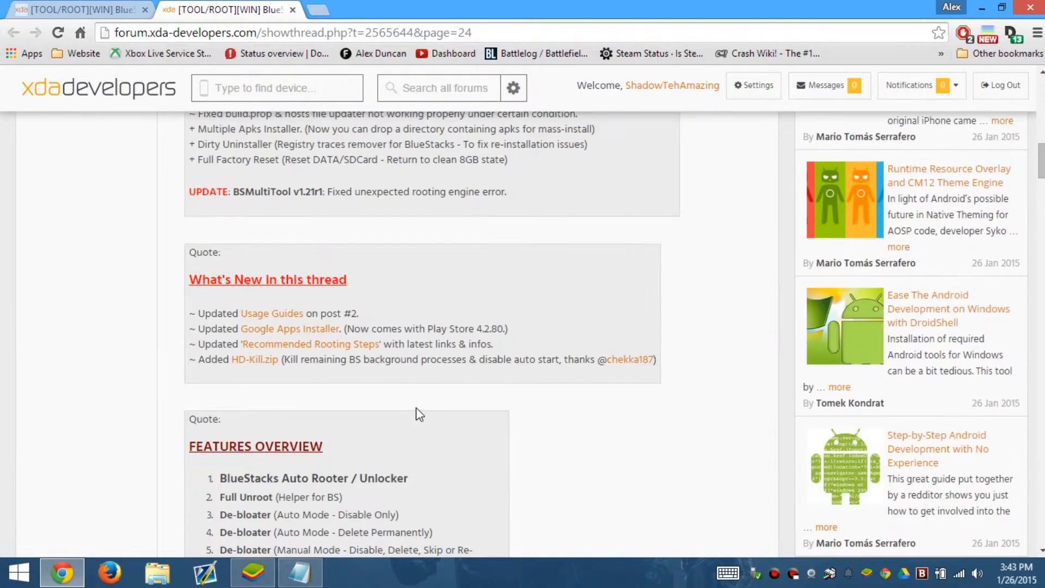
pyautogui.scroll(-10, 416, 413)
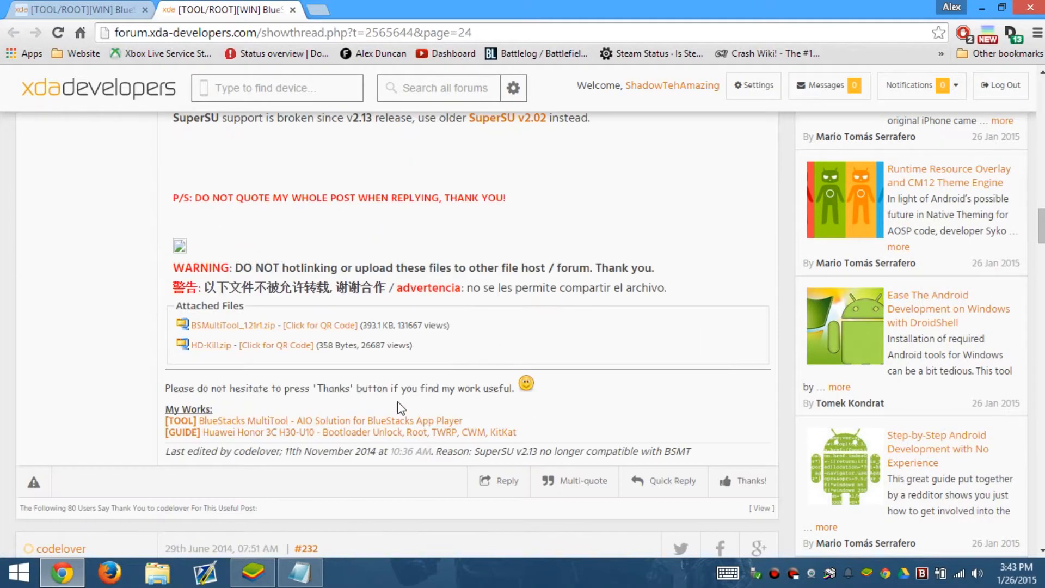
pyautogui.click(229, 329)
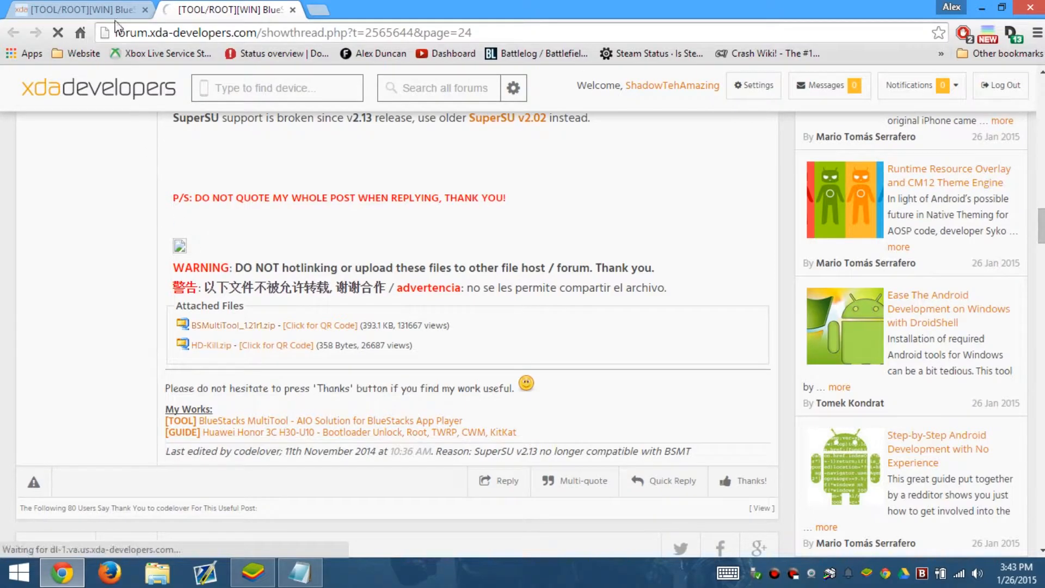
# Step: Open the downloaded BSMultiTool_1.21r1.zip archive and close the extra forum tab
pyautogui.hotkey('ctrl', 'shift', 'Tab')
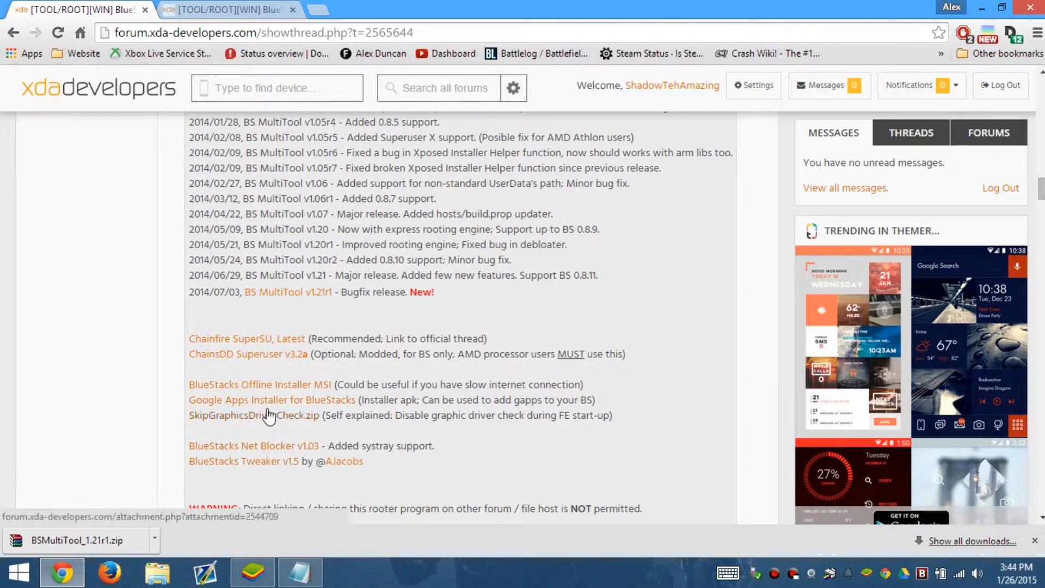
pyautogui.click(95, 540)
pyautogui.click(264, 10)
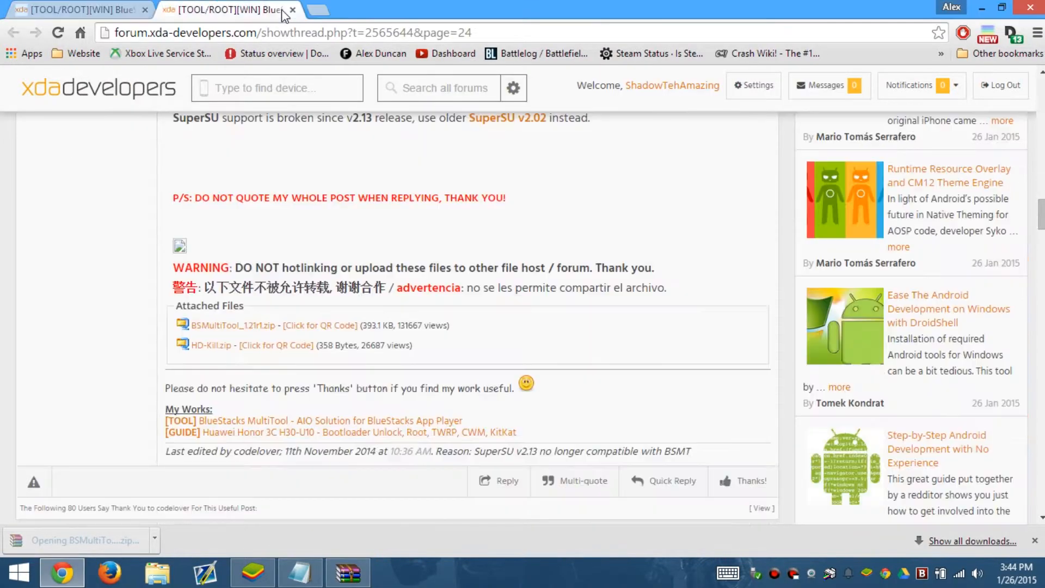
pyautogui.click(293, 10)
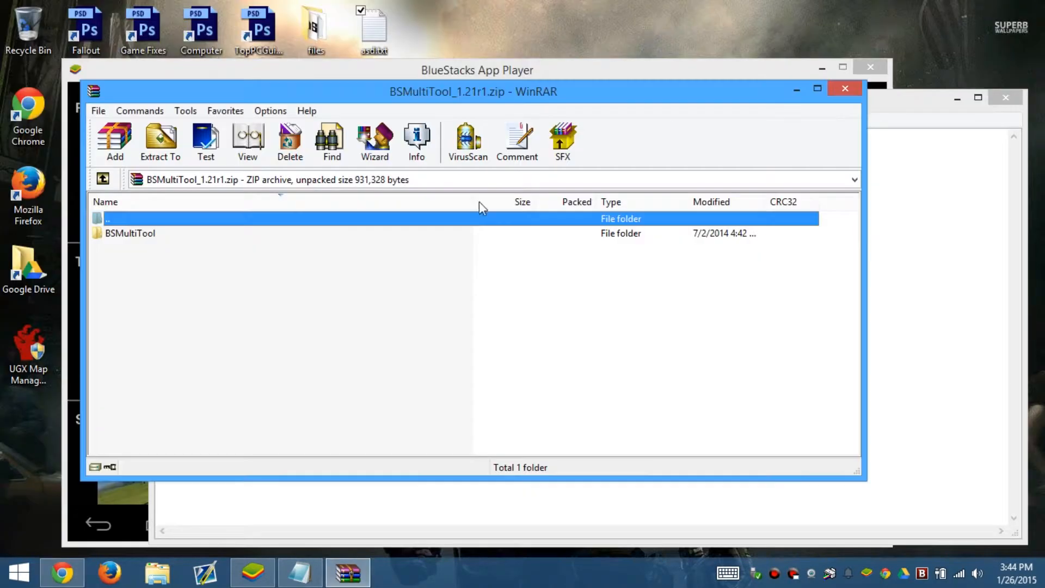
# Step: Extract the BSMultiTool folder from the archive to the desktop, close WinRAR, and clear the text selection in the notes
pyautogui.click(160, 234)
pyautogui.moveTo(159, 234); pyautogui.dragTo(535, 30)
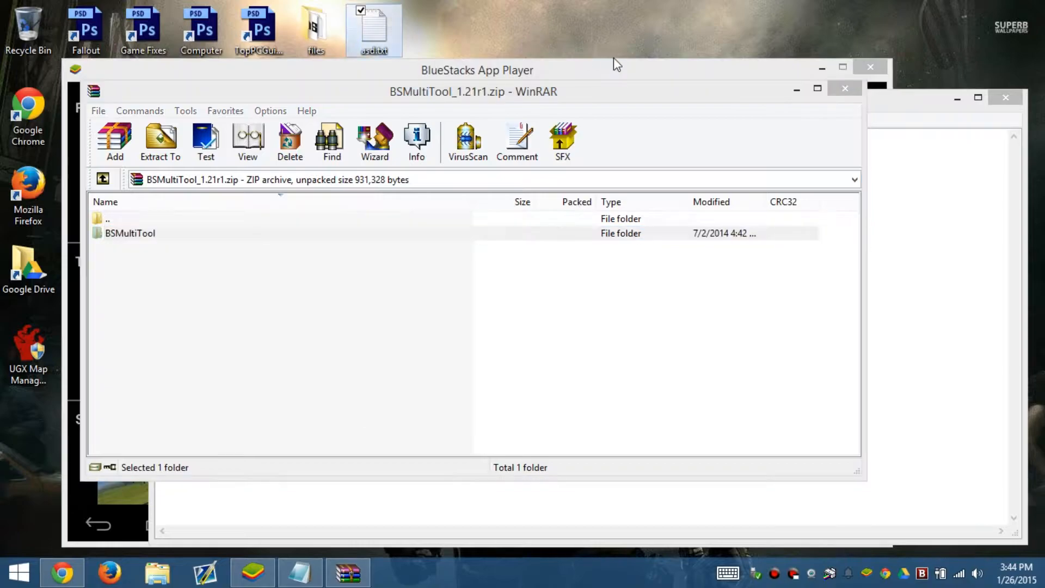
pyautogui.click(845, 88)
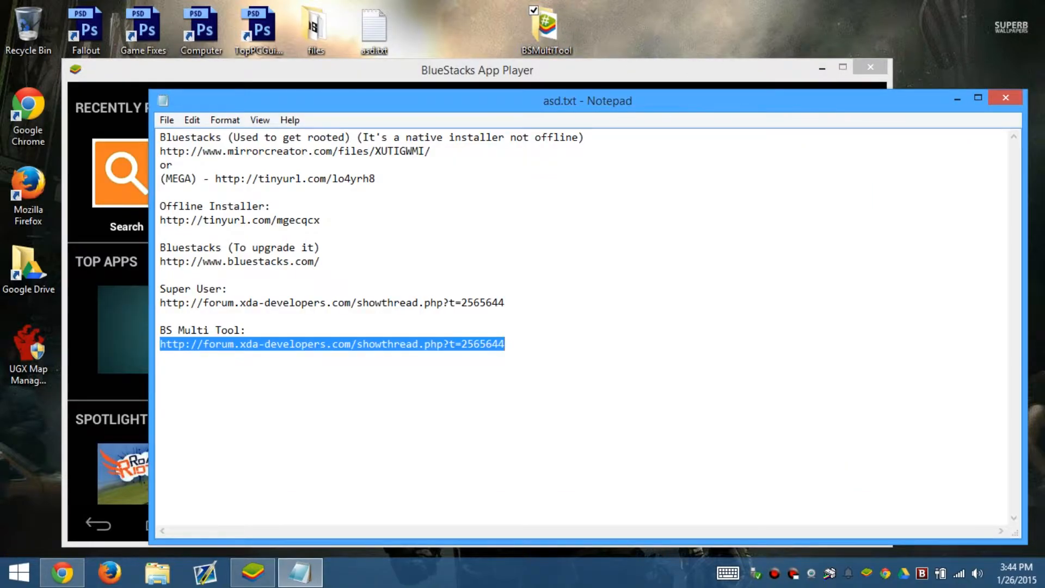
pyautogui.click(447, 371)
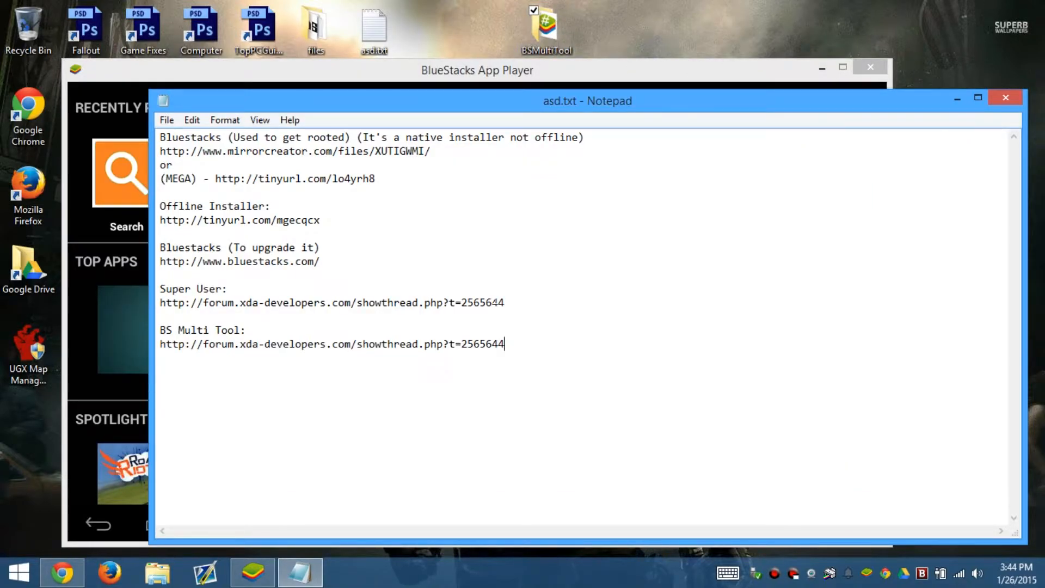
# Step: From the forum thread's attached files, download UPDATE-Superuser-v3.2.zip and show it in its download folder
pyautogui.click(62, 572)
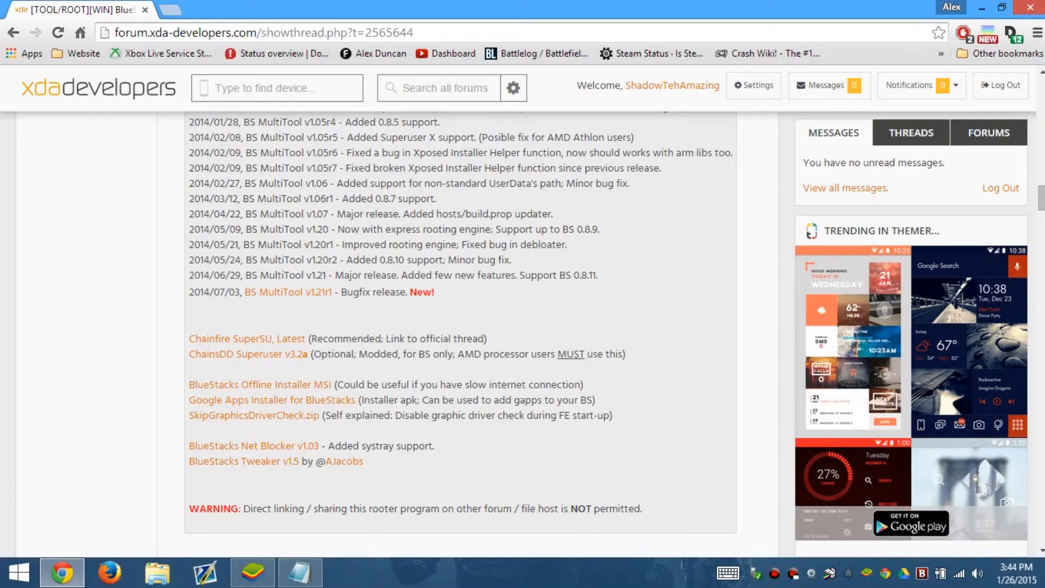
pyautogui.scroll(-15, 105, 338)
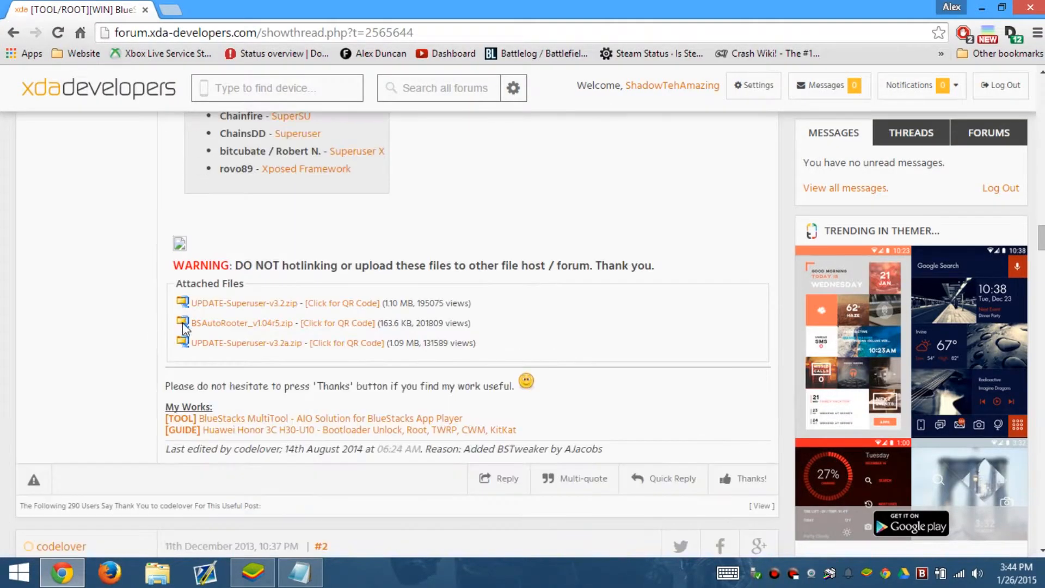
pyautogui.click(243, 305)
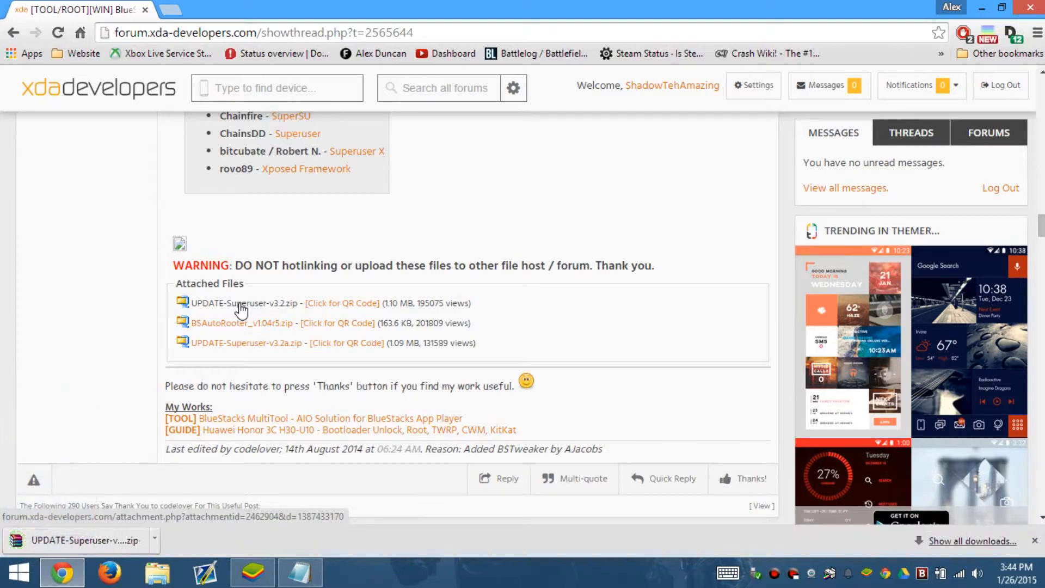
pyautogui.click(155, 538)
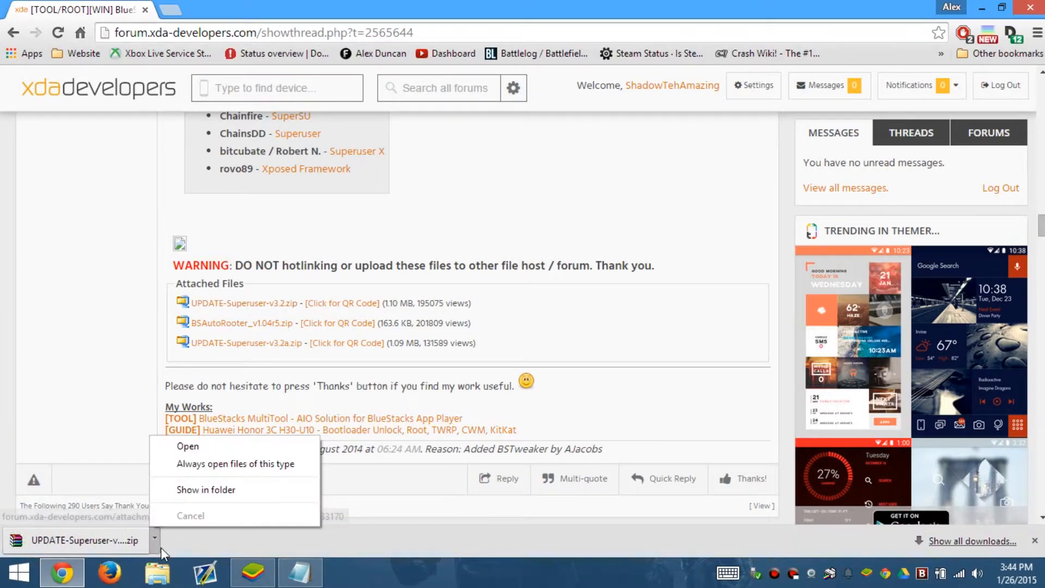
pyautogui.click(204, 492)
# Step: Move UPDATE-Superuser-v3.2.zip from Downloads into the desktop's BSMultiTool folder, then close the Downloads window and the notes
pyautogui.click(992, 23)
pyautogui.click(982, 7)
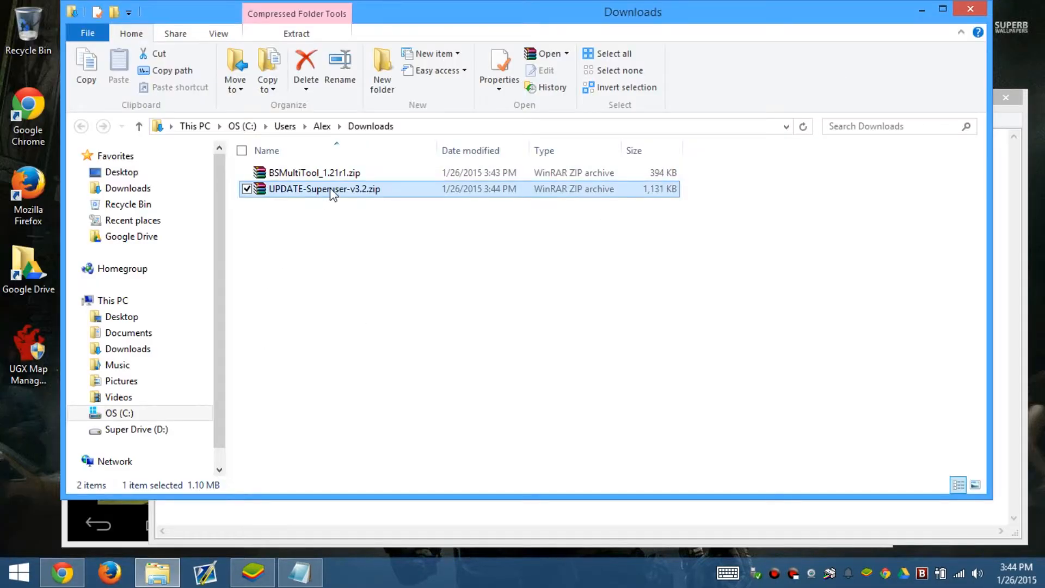
pyautogui.moveTo(784, 35); pyautogui.dragTo(781, 267)
pyautogui.moveTo(392, 425); pyautogui.dragTo(545, 26)
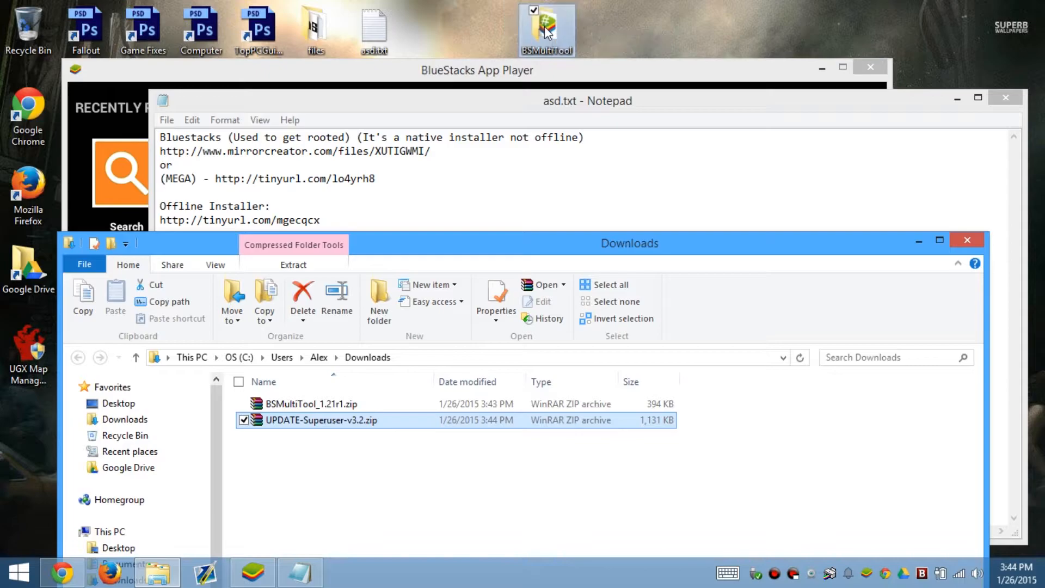
pyautogui.click(967, 240)
pyautogui.click(1005, 97)
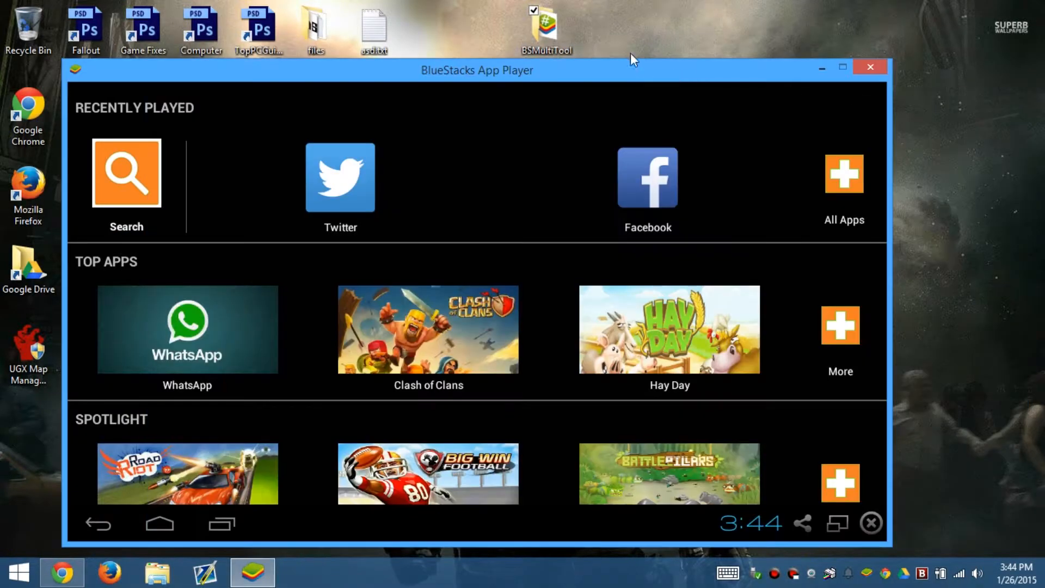
# Step: Open the desktop's BSMultiTool folder, run BSMultiTool.exe as administrator, and close the folder window
pyautogui.doubleClick(543, 30)
pyautogui.click(364, 246)
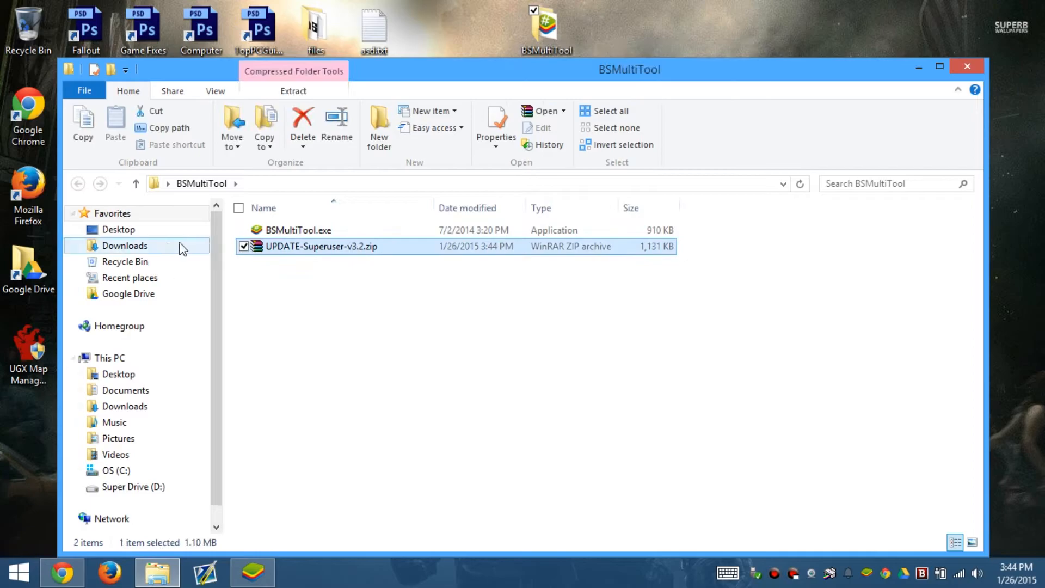
pyautogui.click(329, 279)
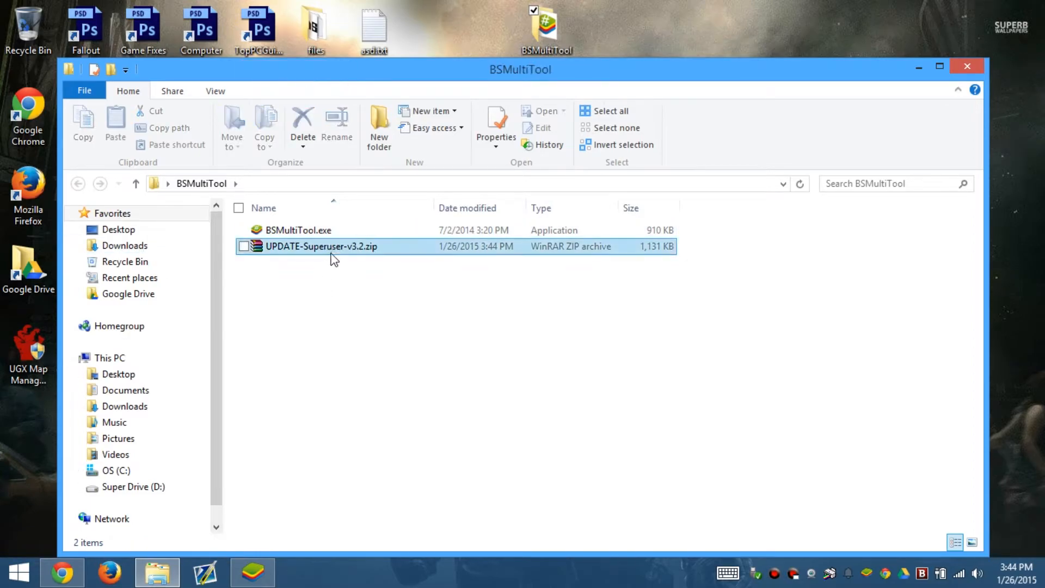
pyautogui.rightClick(335, 235)
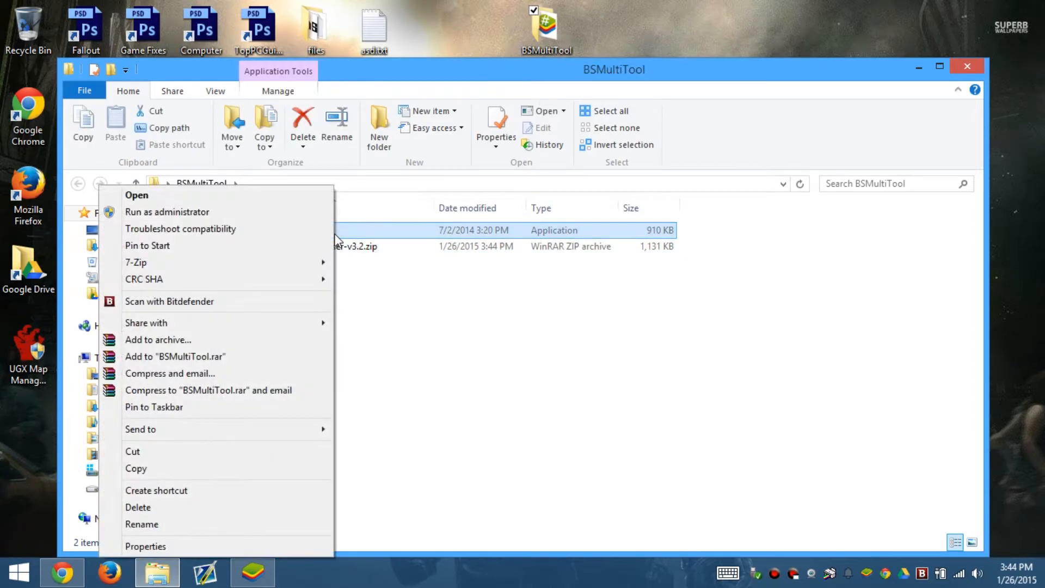
pyautogui.click(227, 212)
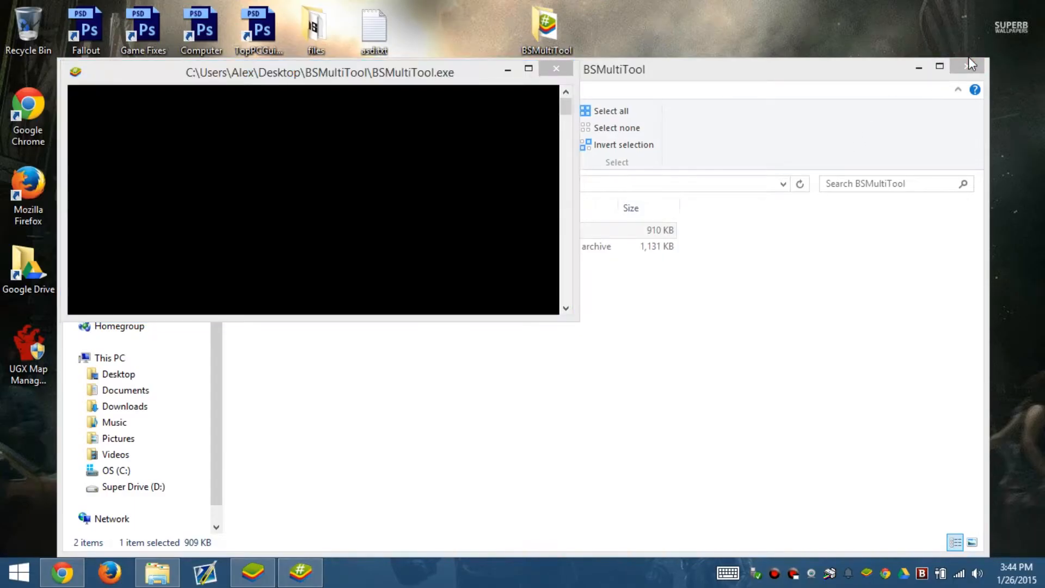
pyautogui.click(969, 61)
# Step: Reposition and enlarge the MultiTool window, then run task 1, Auto Rooter / Unlocker
pyautogui.moveTo(316, 82); pyautogui.dragTo(651, 109)
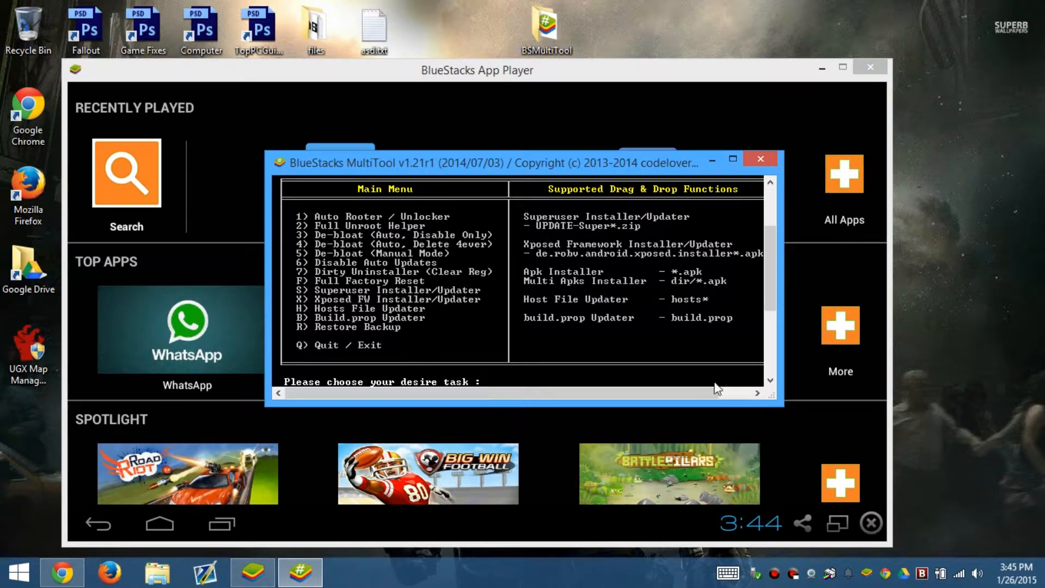
pyautogui.moveTo(775, 400); pyautogui.dragTo(820, 484)
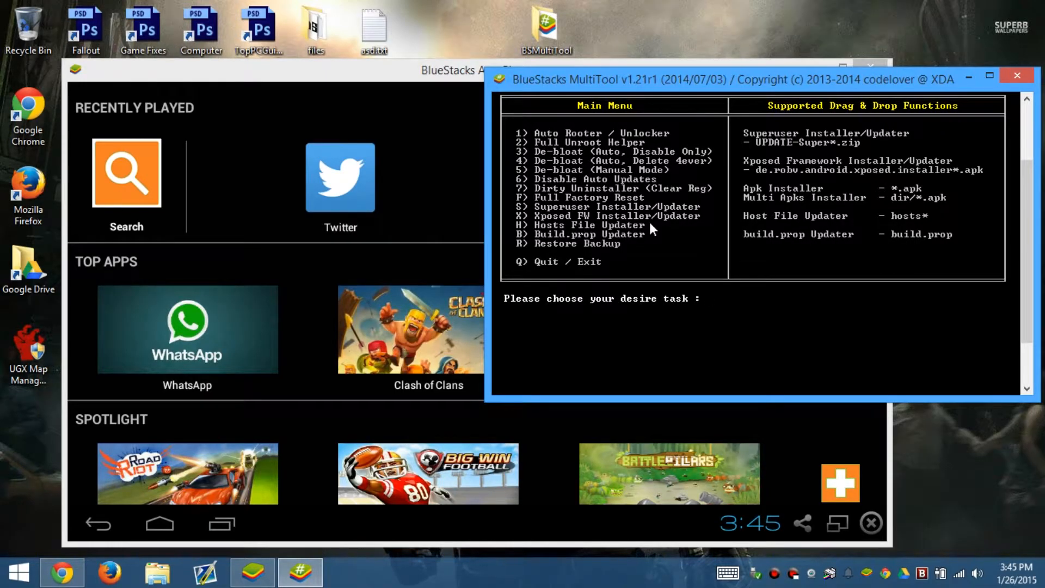
pyautogui.write('1')
pyautogui.press('Return')
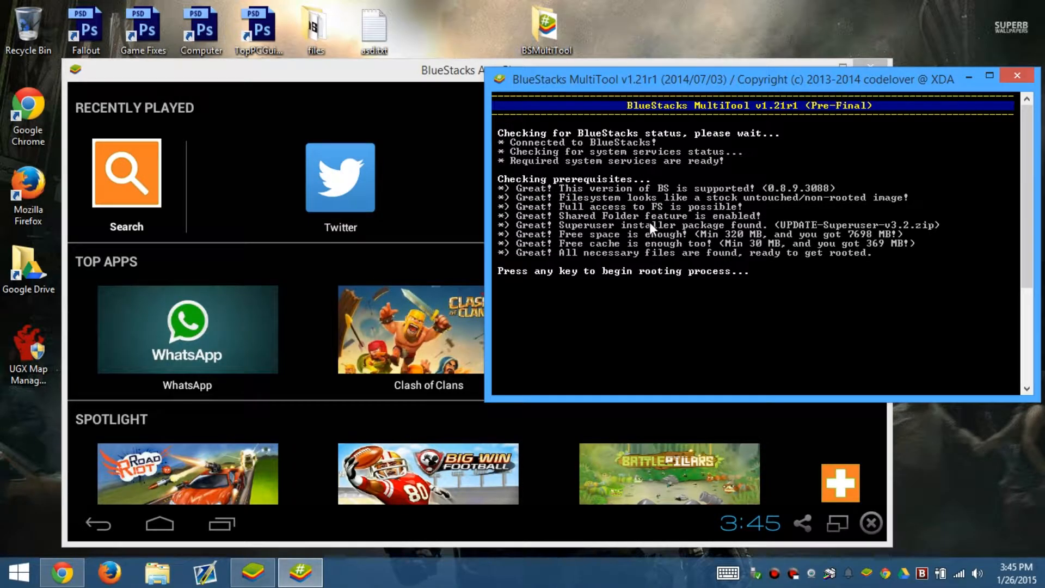
# Step: Check the BSMultiTool folder's contents, close it, and begin the rooting process in MultiTool
pyautogui.doubleClick(546, 29)
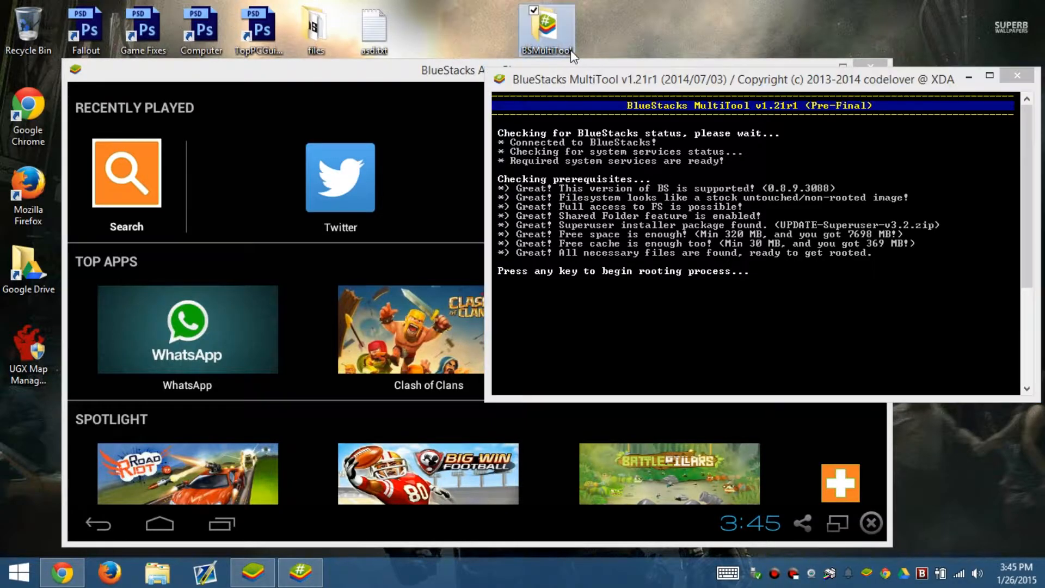
pyautogui.moveTo(381, 74); pyautogui.dragTo(27, 128)
pyautogui.moveTo(287, 125); pyautogui.dragTo(1, 142)
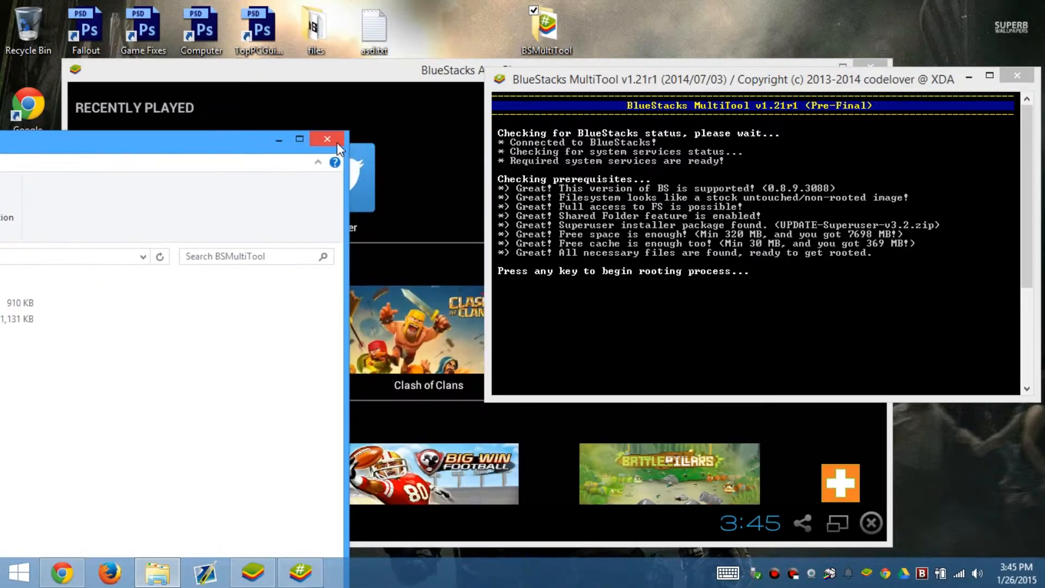
pyautogui.click(337, 142)
pyautogui.click(780, 303)
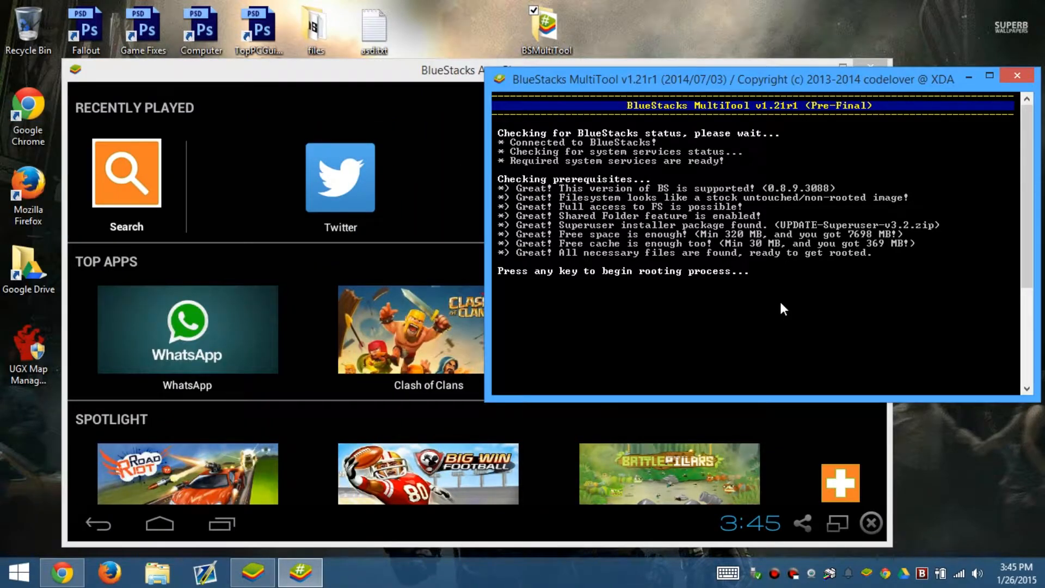
pyautogui.press('Return')
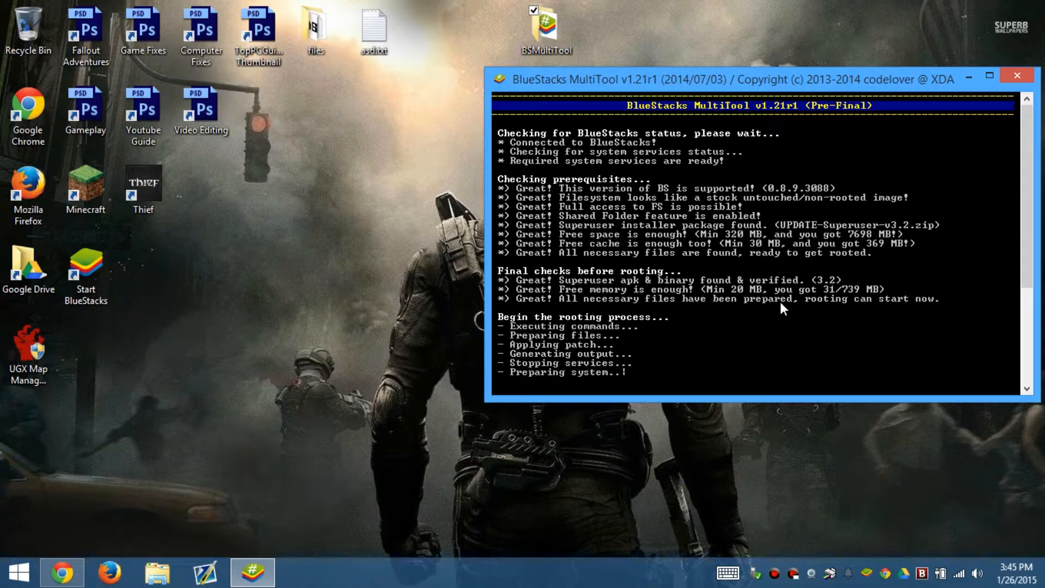
pyautogui.hotkey('ctrl', 'shift', '1')
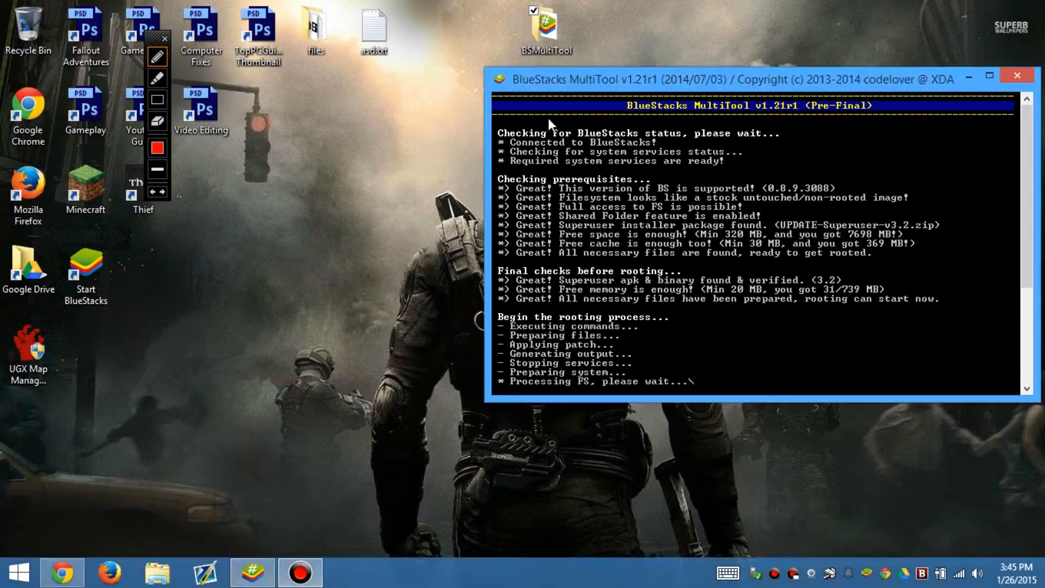
pyautogui.moveTo(464, 49)
pyautogui.mouseDown()
pyautogui.moveTo(801, 461)
pyautogui.moveTo(931, 402)
pyautogui.mouseUp()
pyautogui.moveTo(1036, 86)
pyautogui.mouseDown()
pyautogui.moveTo(651, 51)
pyautogui.moveTo(426, 56)
pyautogui.mouseUp()
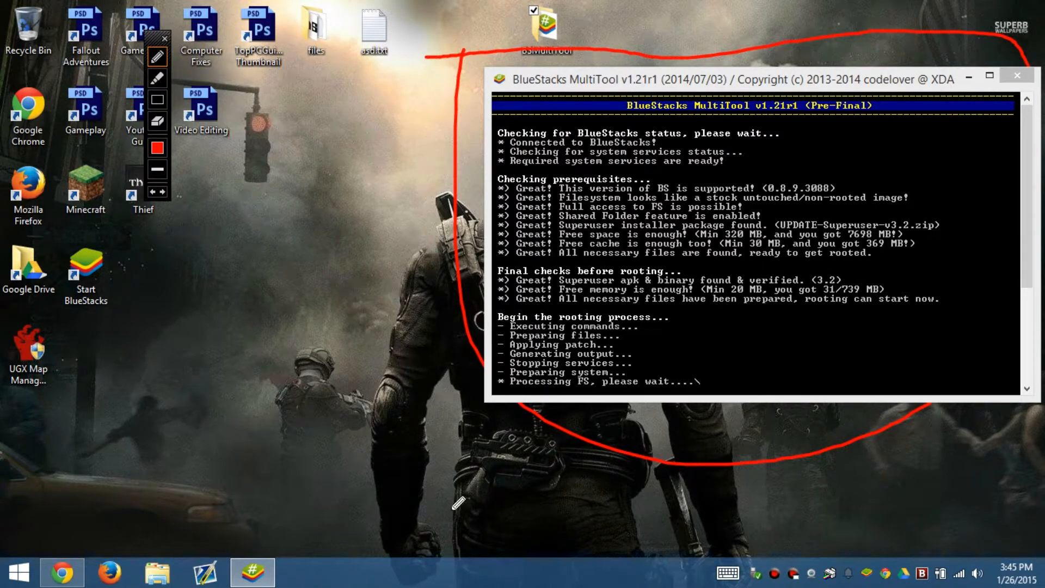
pyautogui.click(165, 38)
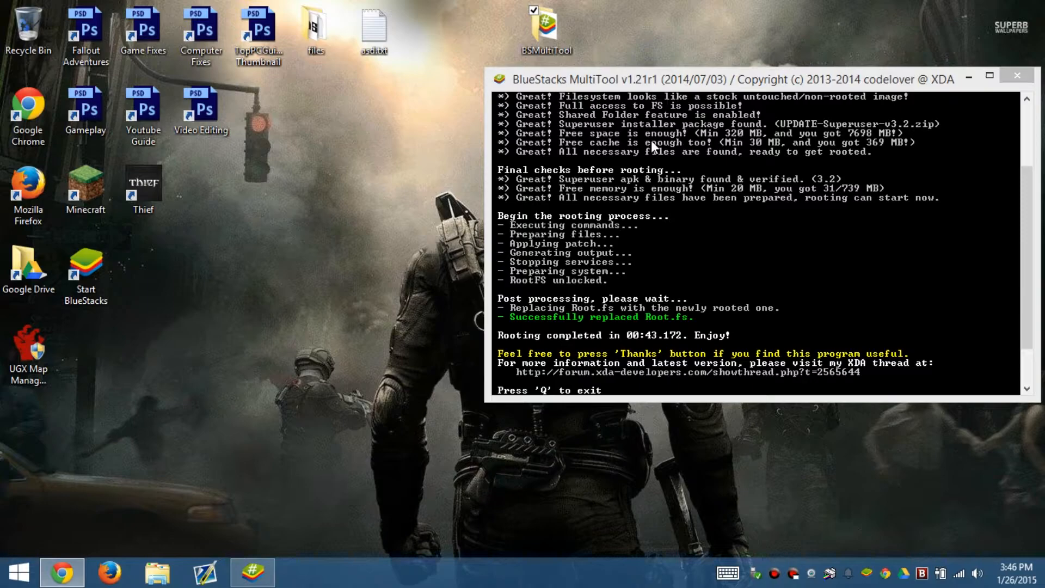
# Step: Exit BlueStacks MultiTool
pyautogui.click(834, 210)
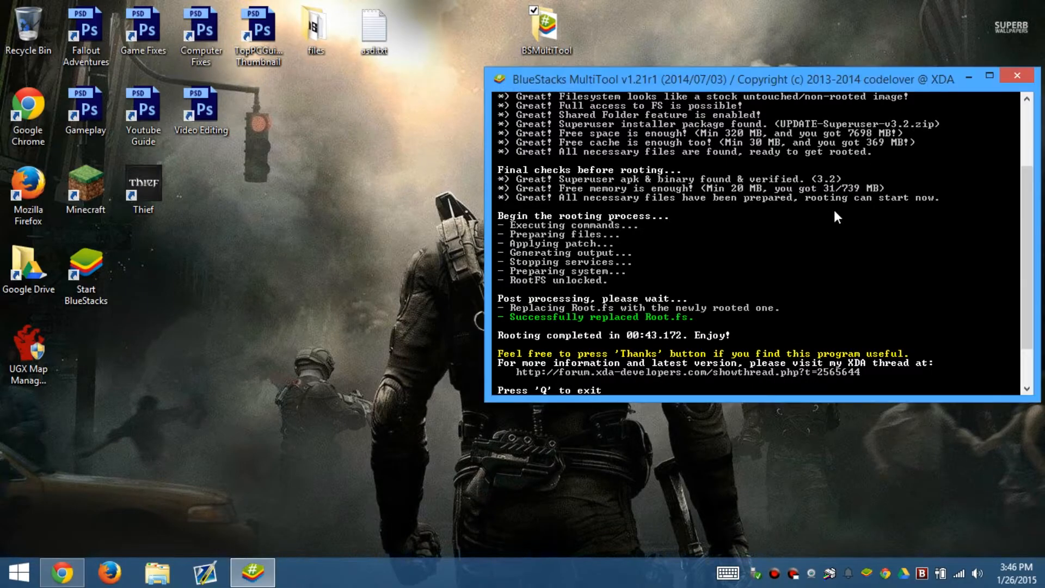
pyautogui.press('q')
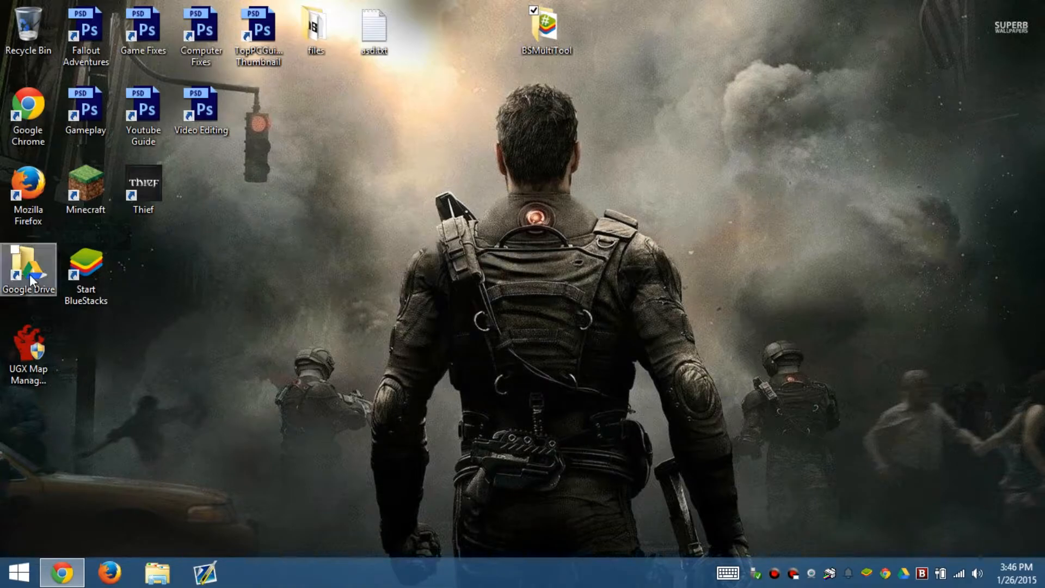
# Step: Switch to Chrome and search Google for "root check apk" in a new tab
pyautogui.click(61, 572)
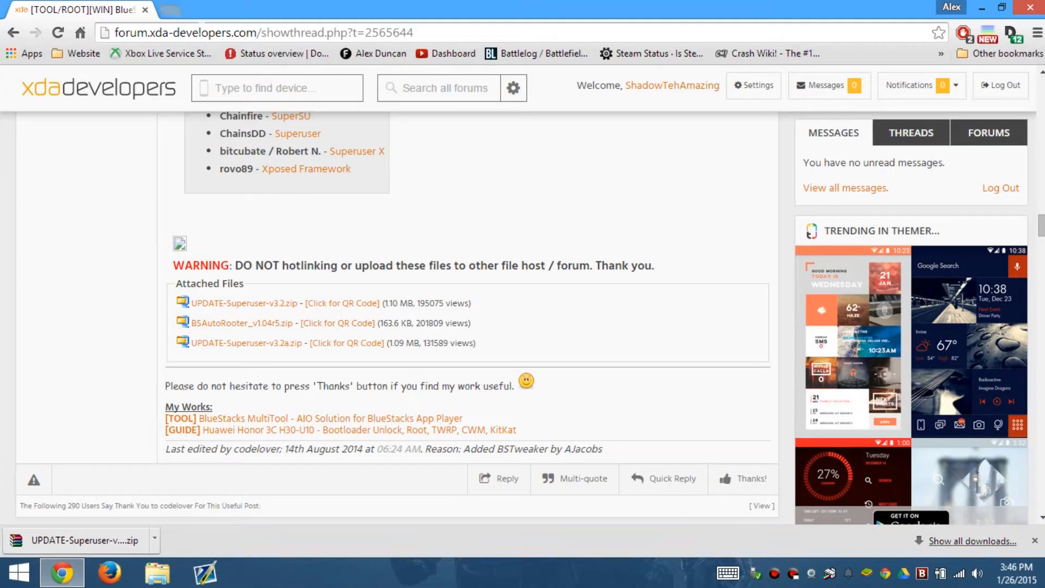
pyautogui.click(170, 9)
pyautogui.write('root ')
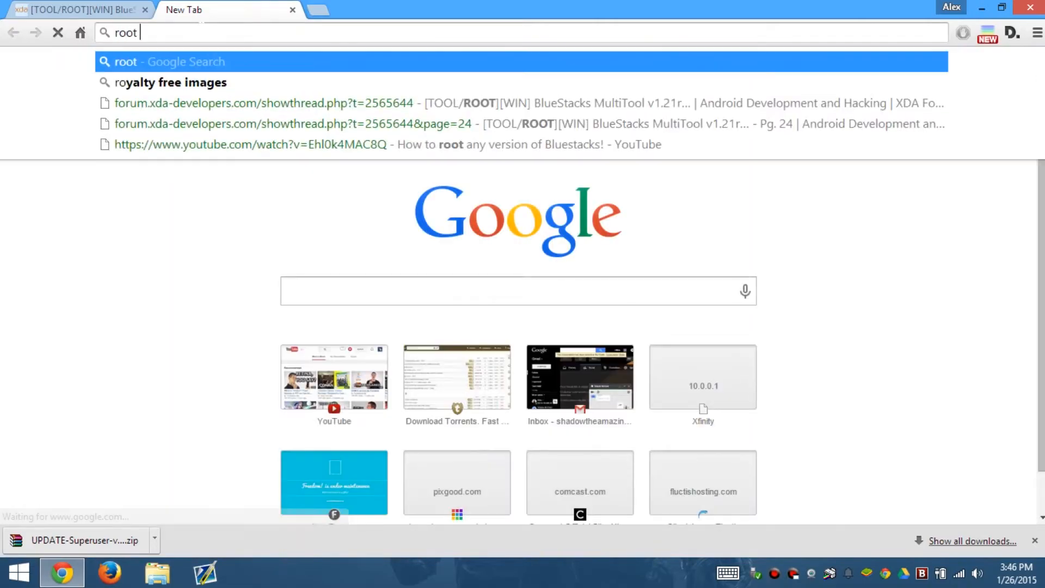
pyautogui.write('check apk')
pyautogui.press('Return')
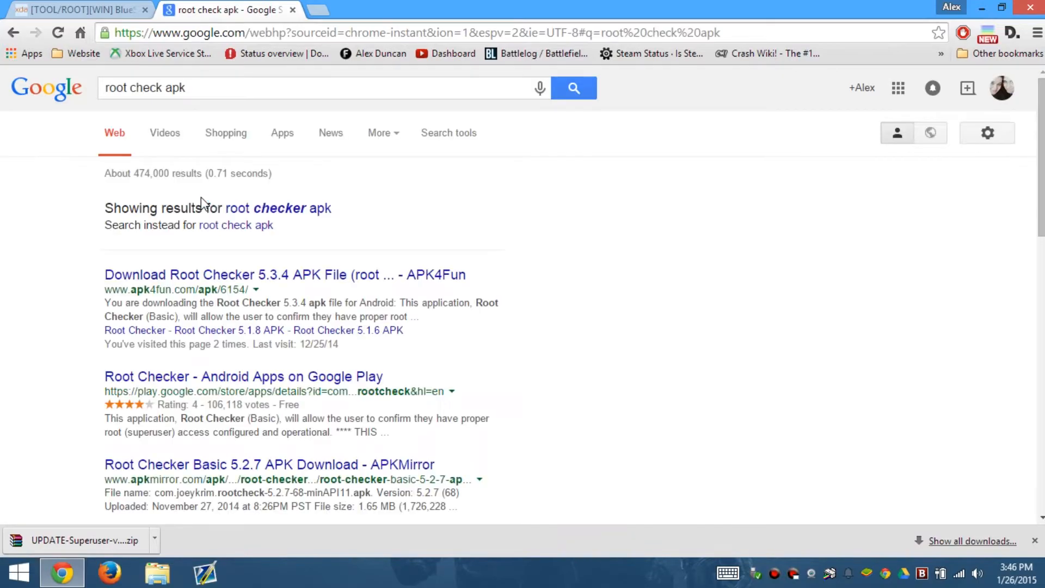
# Step: Open the XDA thread "[APP] Root Checker - in the Android Market" from the search results
pyautogui.scroll(-1, 243, 381)
pyautogui.click(248, 388)
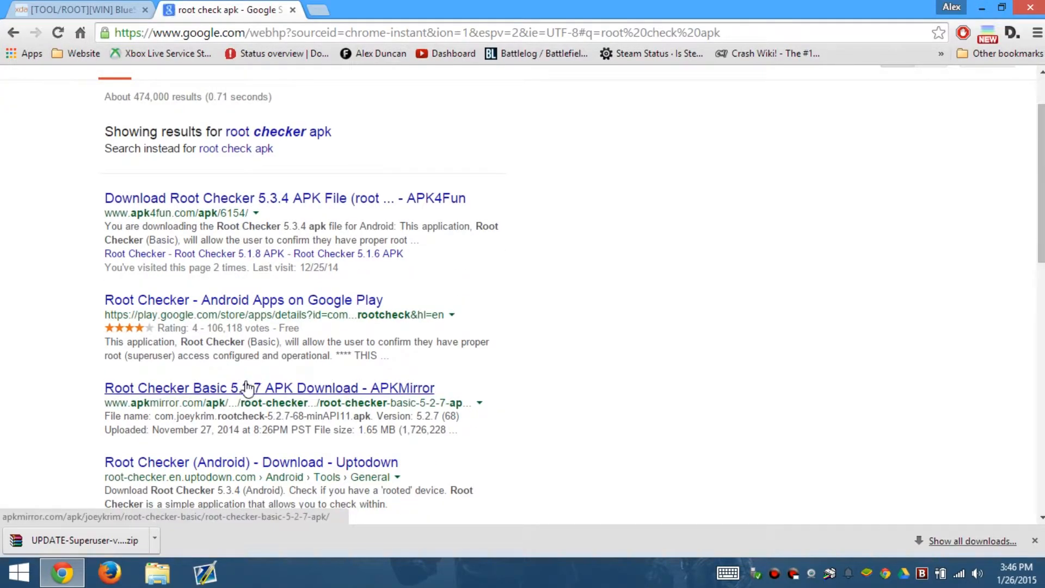
pyautogui.scroll(-7, 247, 388)
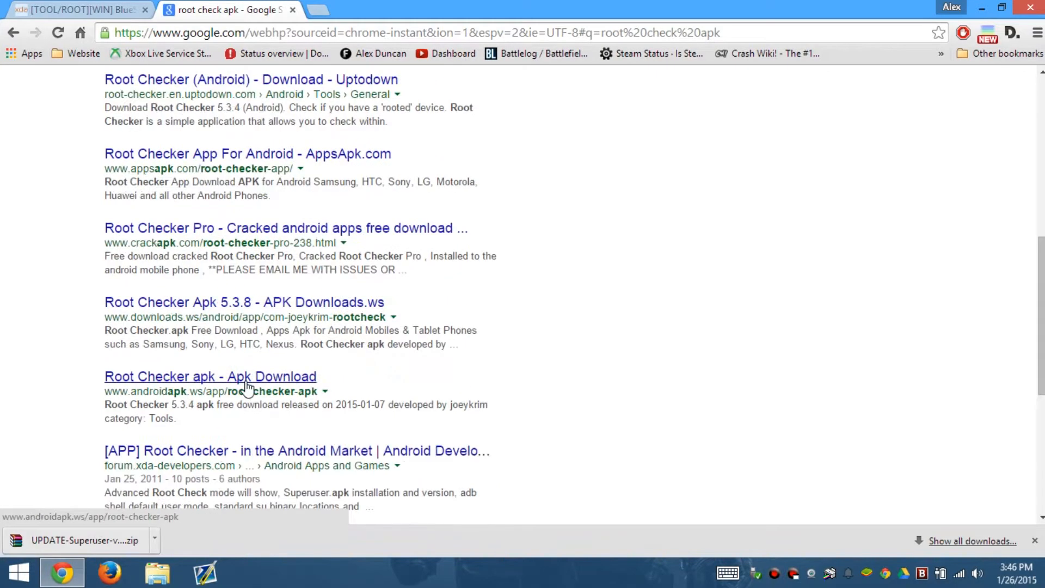
pyautogui.scroll(-4, 246, 388)
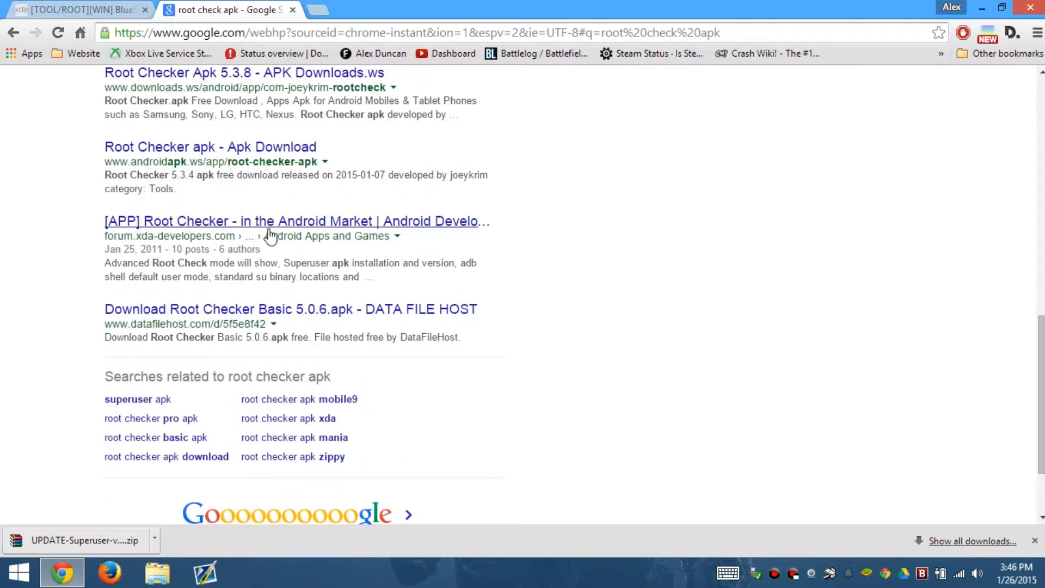
pyautogui.click(270, 234)
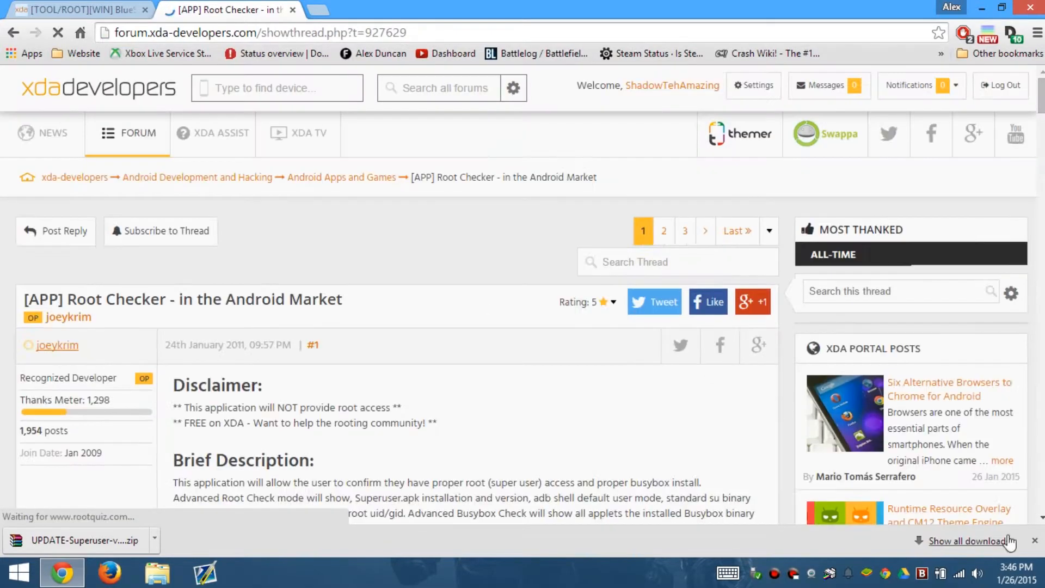
# Step: Close the downloads bar and open the Root Check Basic link from the thread's Download section
pyautogui.click(1034, 541)
pyautogui.scroll(-5, 523, 327)
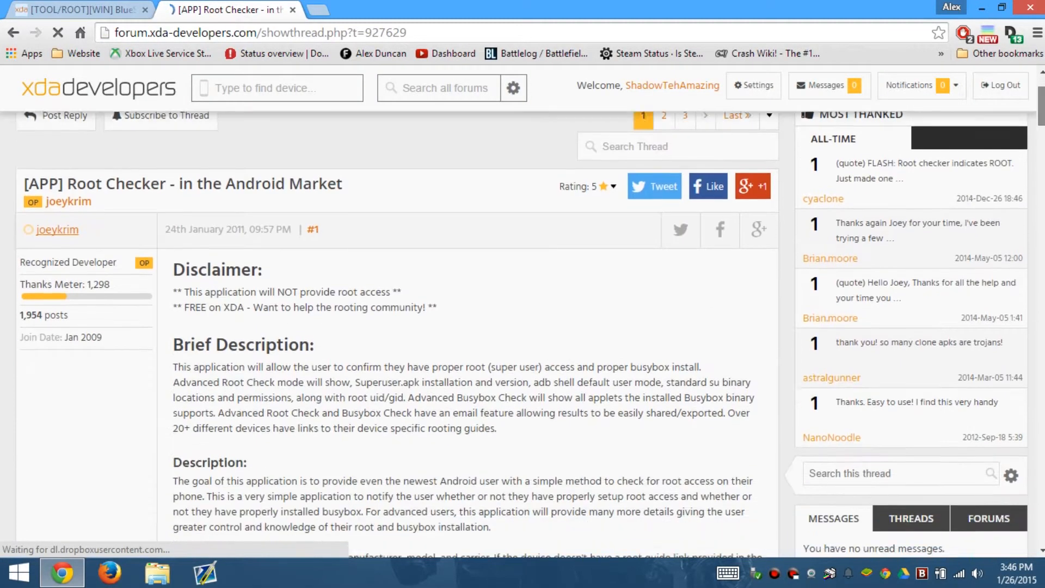
pyautogui.scroll(-4, 560, 333)
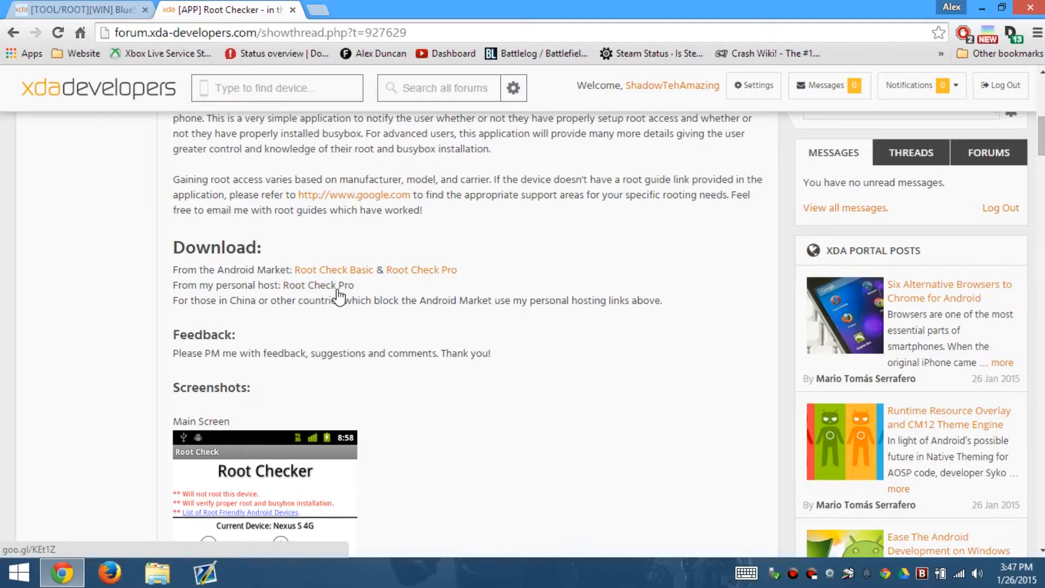
pyautogui.scroll(-15, 338, 297)
pyautogui.scroll(-8, 339, 296)
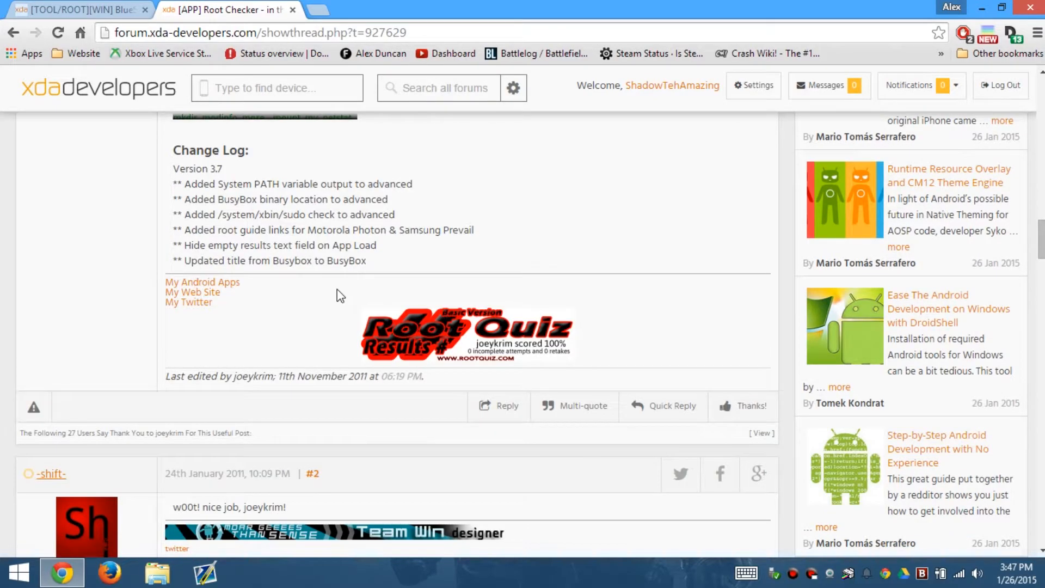
pyautogui.scroll(20, 338, 291)
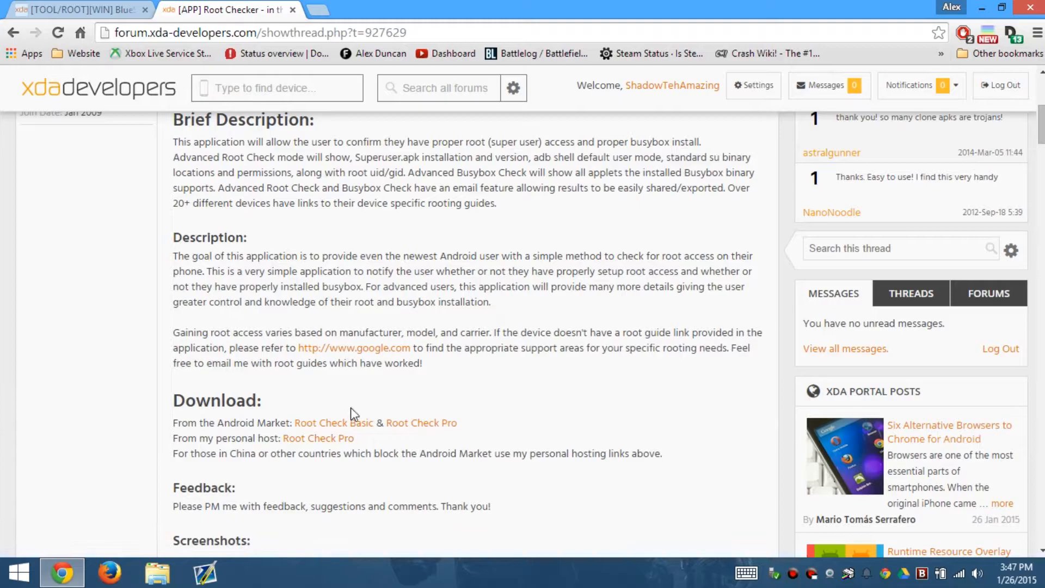
pyautogui.click(345, 422)
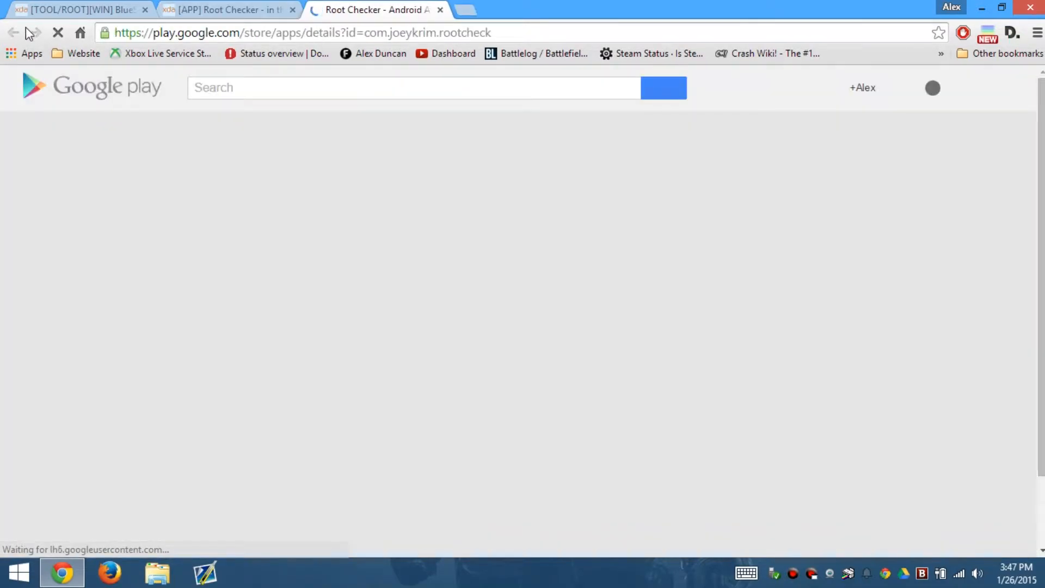
# Step: Return to the Google results and open the "Root Checker apk - Apk Download" result from androidapk.ws
pyautogui.click(239, 9)
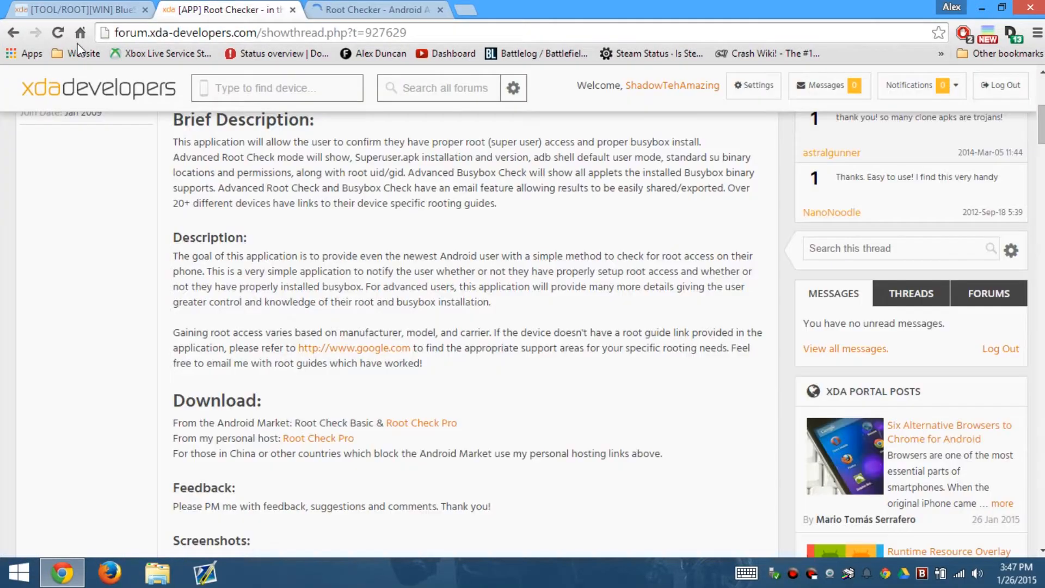
pyautogui.click(13, 33)
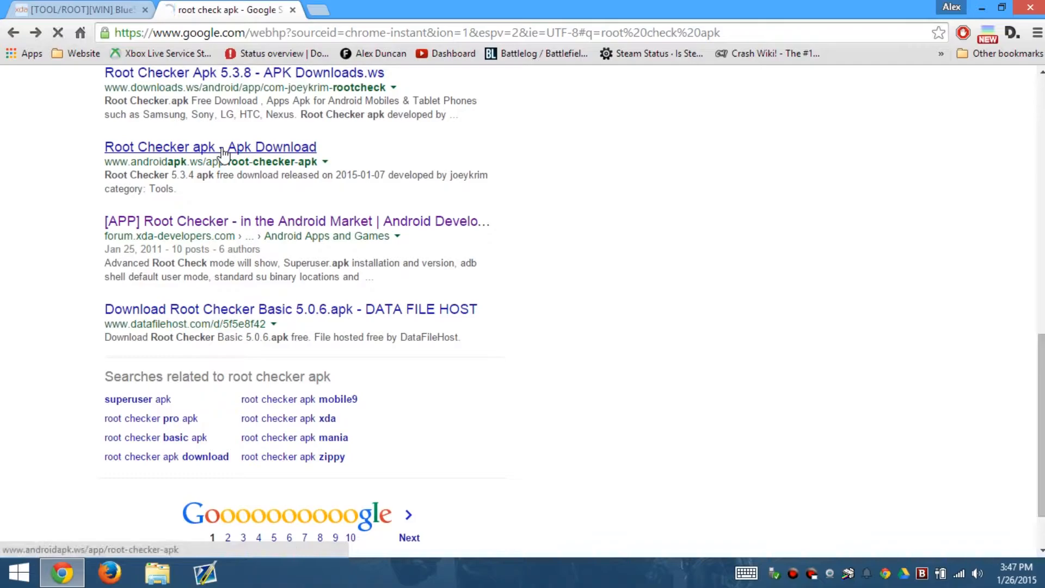
pyautogui.click(223, 152)
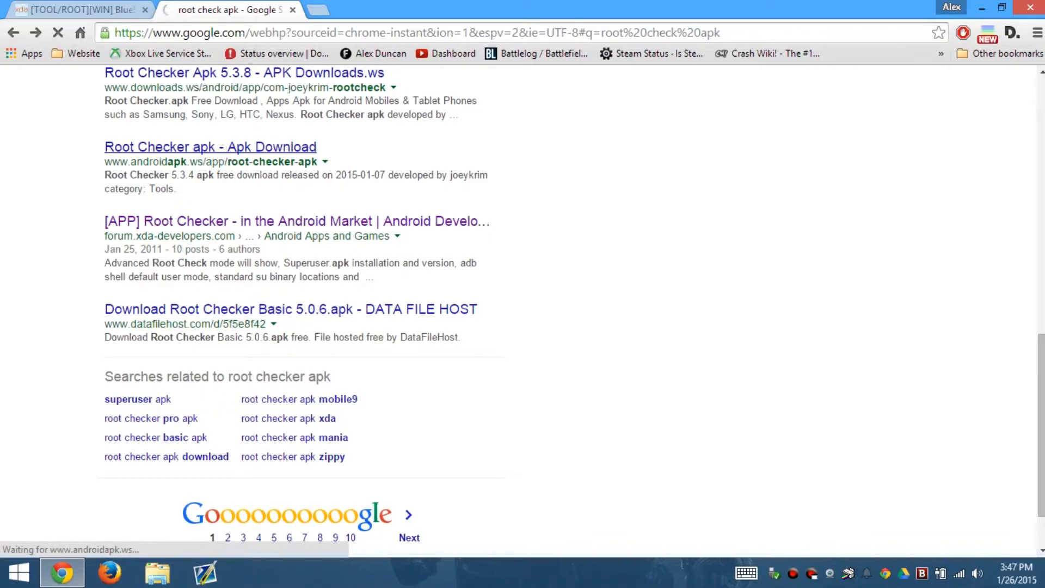
# Step: Download the latest version of the Root Checker 5.3.8 apk from its androidapk.ws page
pyautogui.scroll(-4, 381, 327)
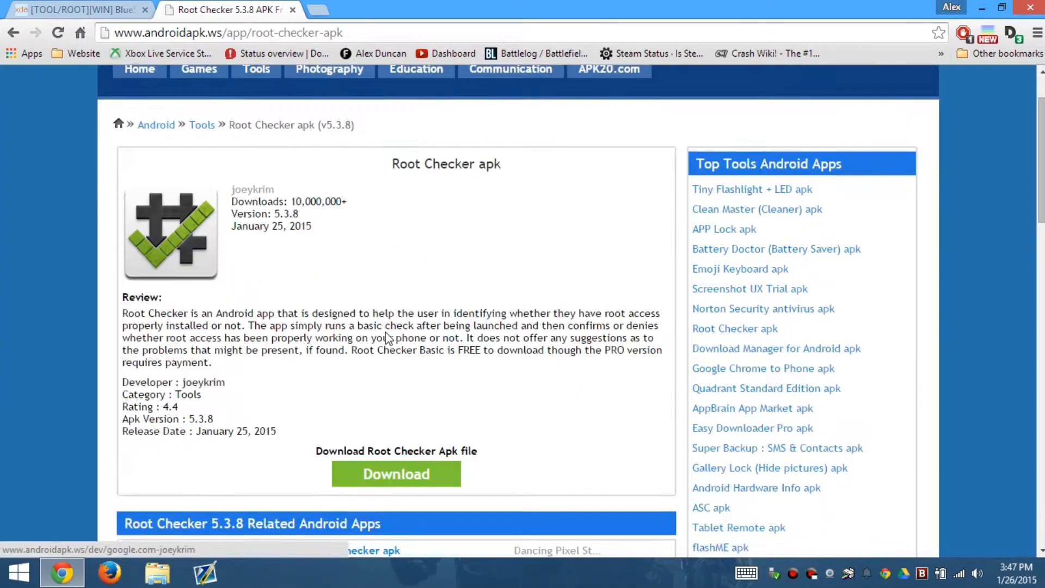
pyautogui.click(386, 328)
pyautogui.scroll(-2, 380, 322)
pyautogui.scroll(-3, 380, 322)
pyautogui.scroll(4, 380, 323)
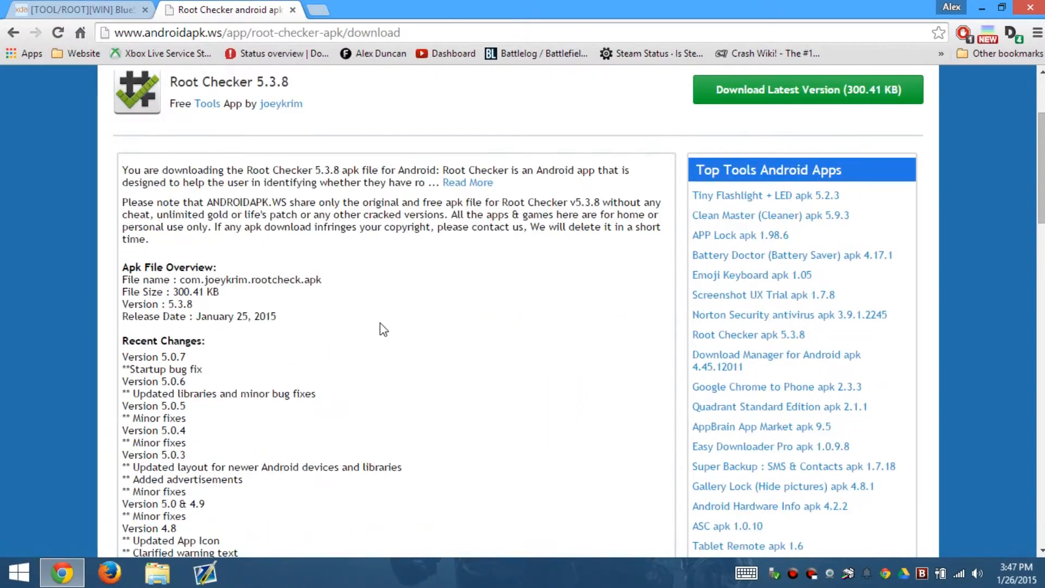
pyautogui.click(795, 90)
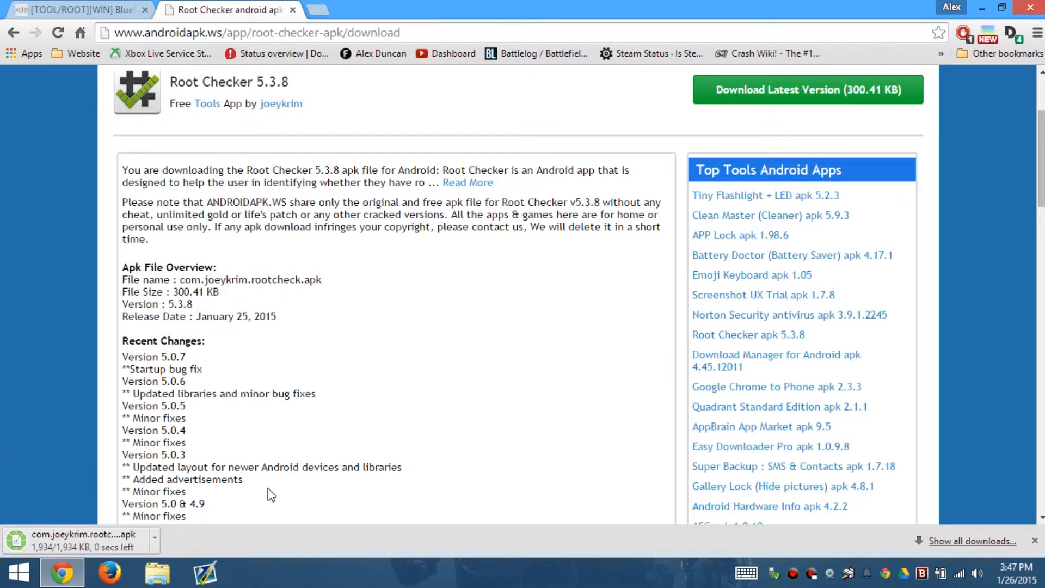
# Step: Snap the browser to the right half of the desktop and show the Root Checker download in its folder
pyautogui.doubleClick(402, 8)
pyautogui.press('super+Right')
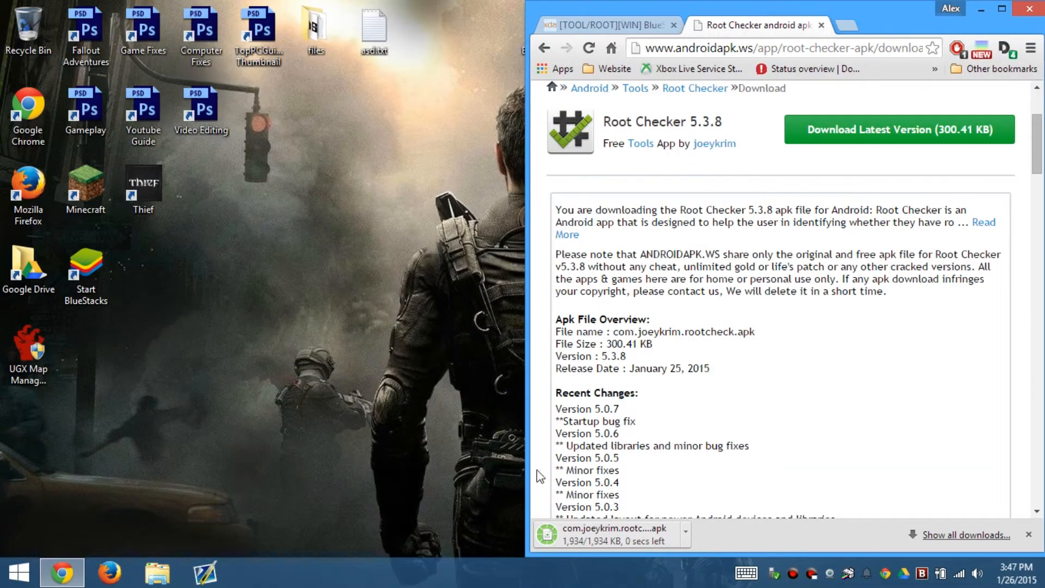
pyautogui.click(687, 543)
pyautogui.click(724, 475)
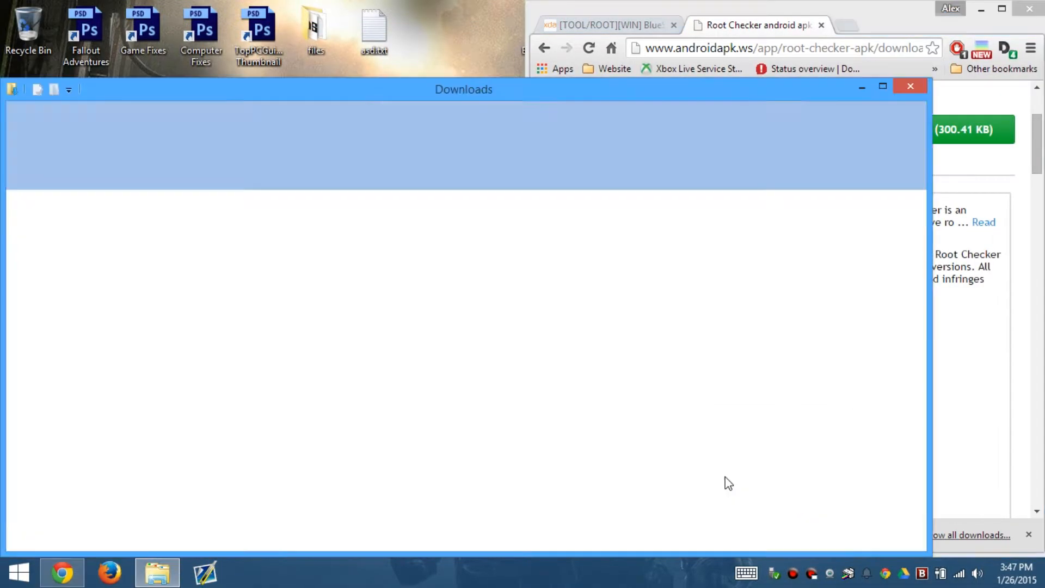
# Step: Delete BSMultiTool_1.21r1.zip from the Downloads folder
pyautogui.moveTo(442, 97); pyautogui.dragTo(658, 115)
pyautogui.click(514, 267)
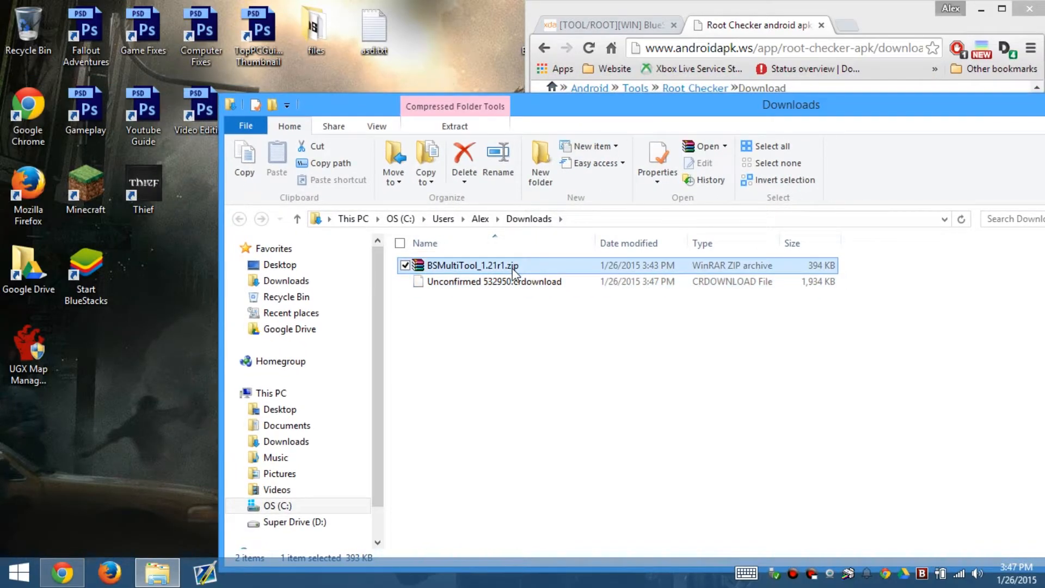
pyautogui.click(464, 161)
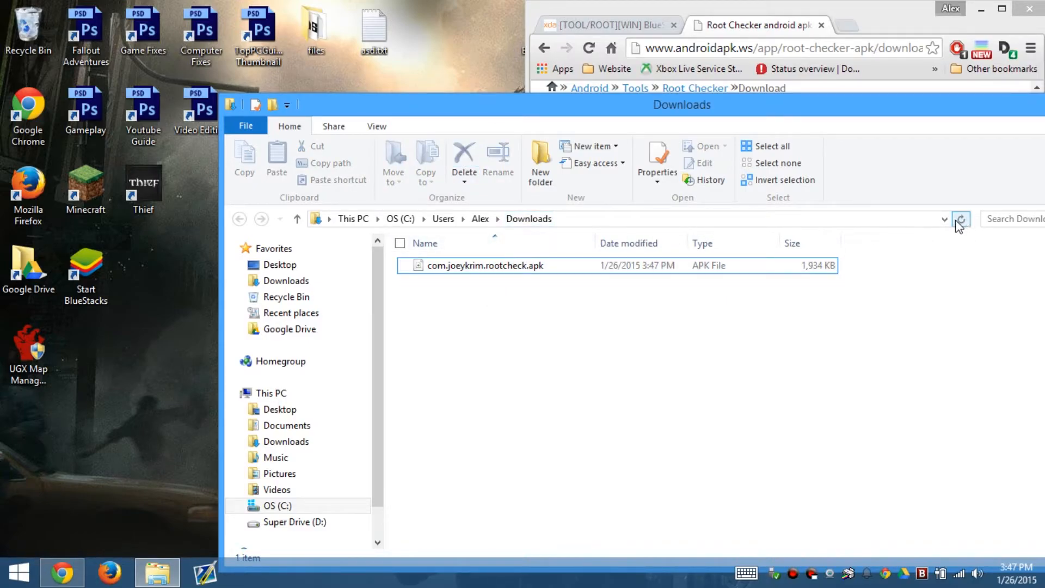
# Step: Move com.joeykrim.rootcheck.apk from the Downloads folder to the desktop and close the folder window
pyautogui.moveTo(739, 106); pyautogui.dragTo(514, 173)
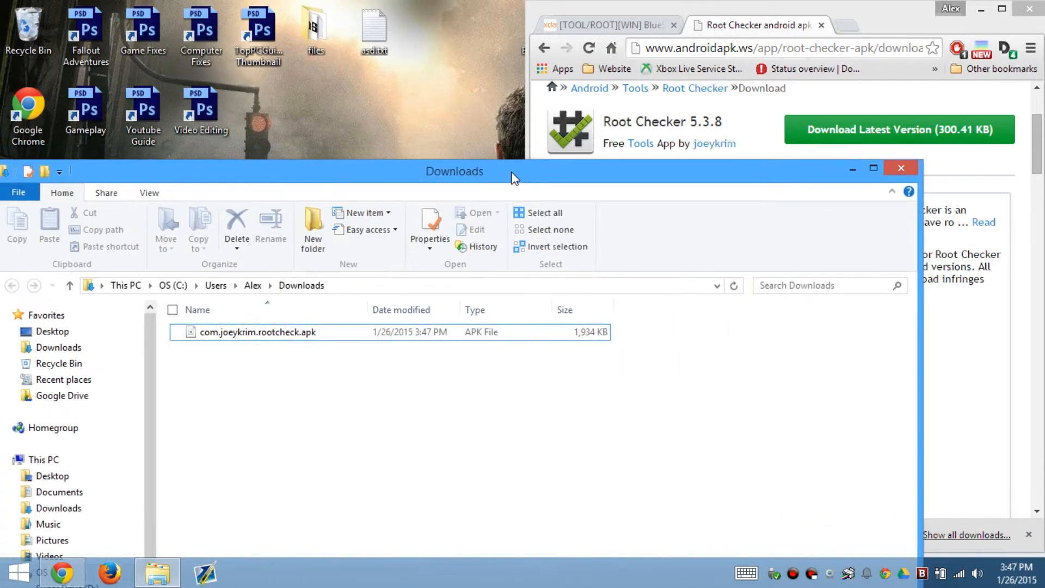
pyautogui.moveTo(317, 333); pyautogui.dragTo(482, 52)
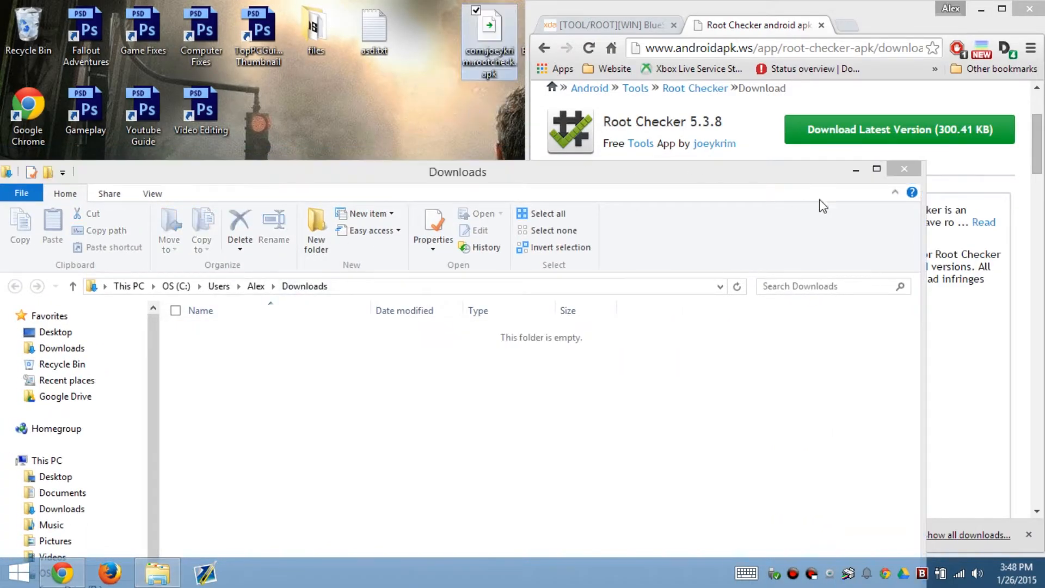
pyautogui.click(904, 169)
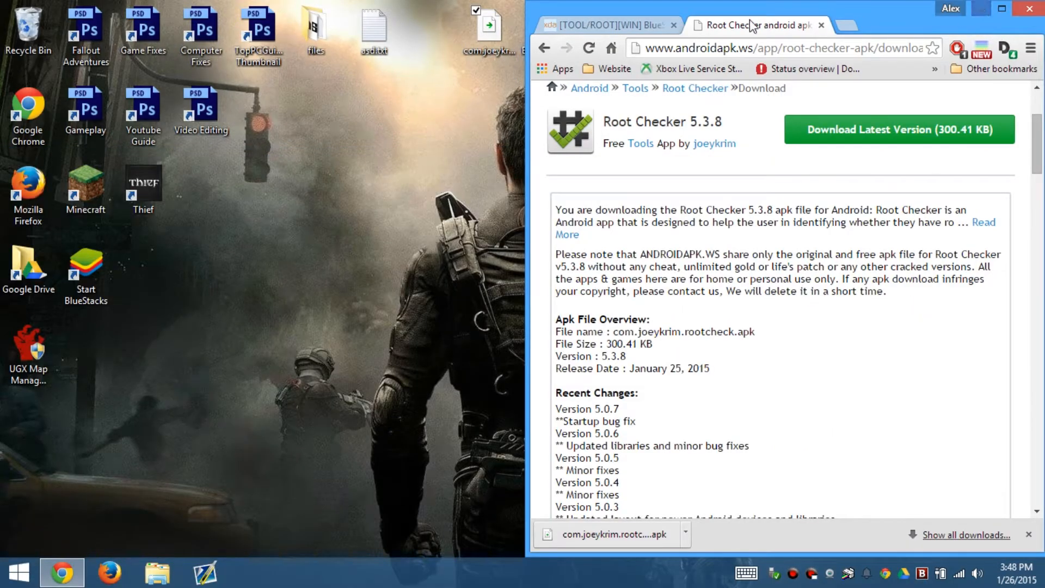
# Step: Close the remaining XDA and Root Checker browser tabs
pyautogui.click(657, 27)
pyautogui.click(674, 25)
pyautogui.click(674, 25)
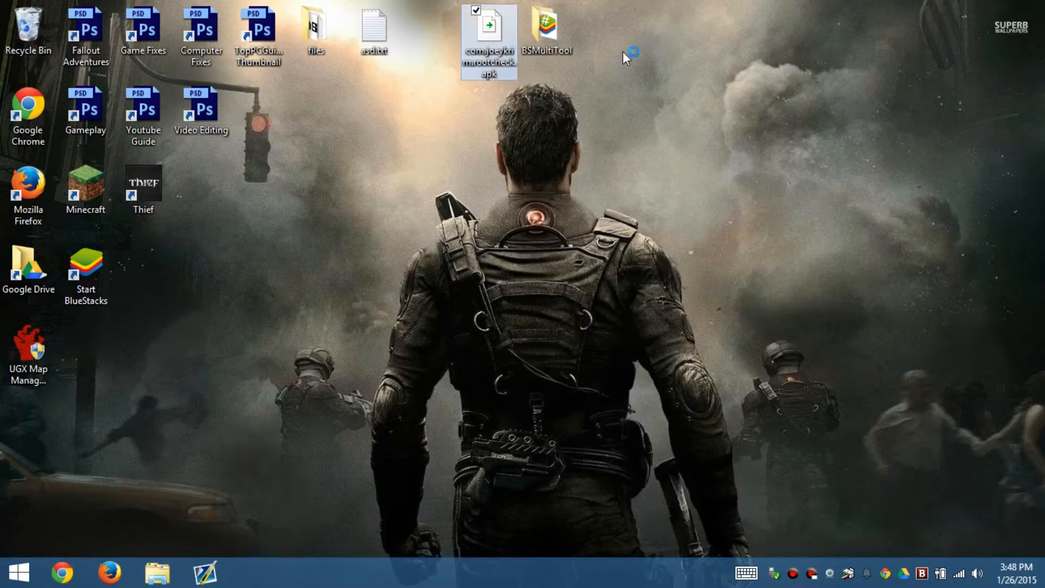
# Step: Start BlueStacks from the desktop and empty the Recycle Bin while it loads
pyautogui.doubleClick(104, 266)
pyautogui.rightClick(22, 27)
pyautogui.click(46, 61)
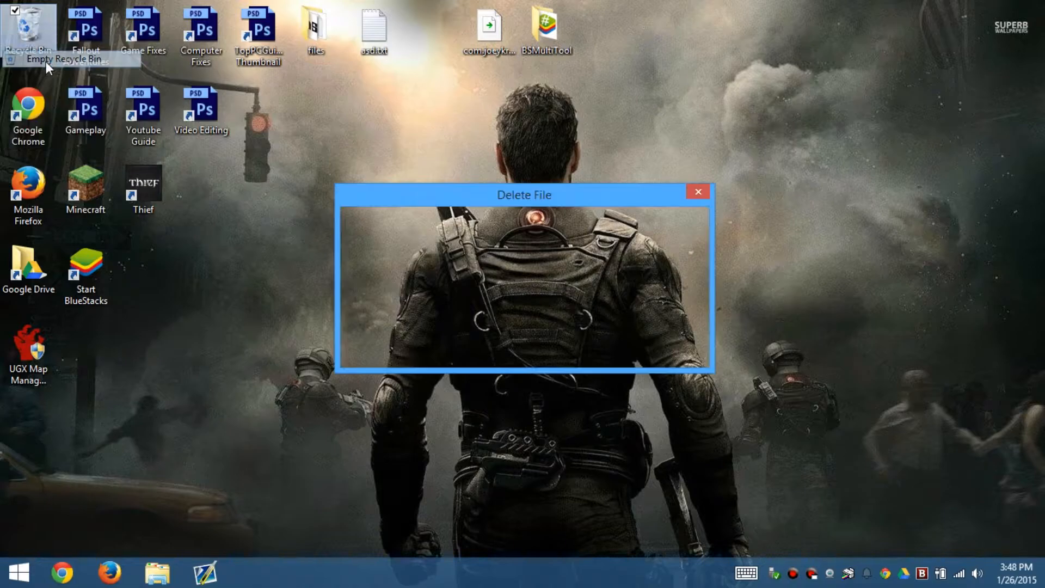
pyautogui.click(583, 347)
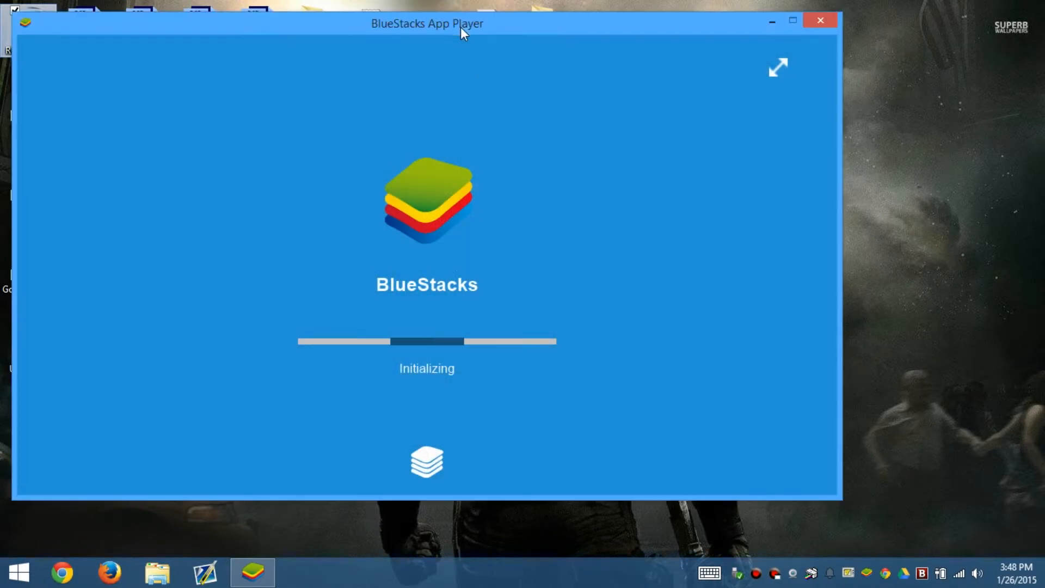
# Step: Move the BlueStacks window clear of the desktop apk and rename com.joeykrim.rootcheck.apk to Root Checker.apk
pyautogui.moveTo(453, 31); pyautogui.dragTo(527, 97)
pyautogui.click(488, 33)
pyautogui.click(487, 55)
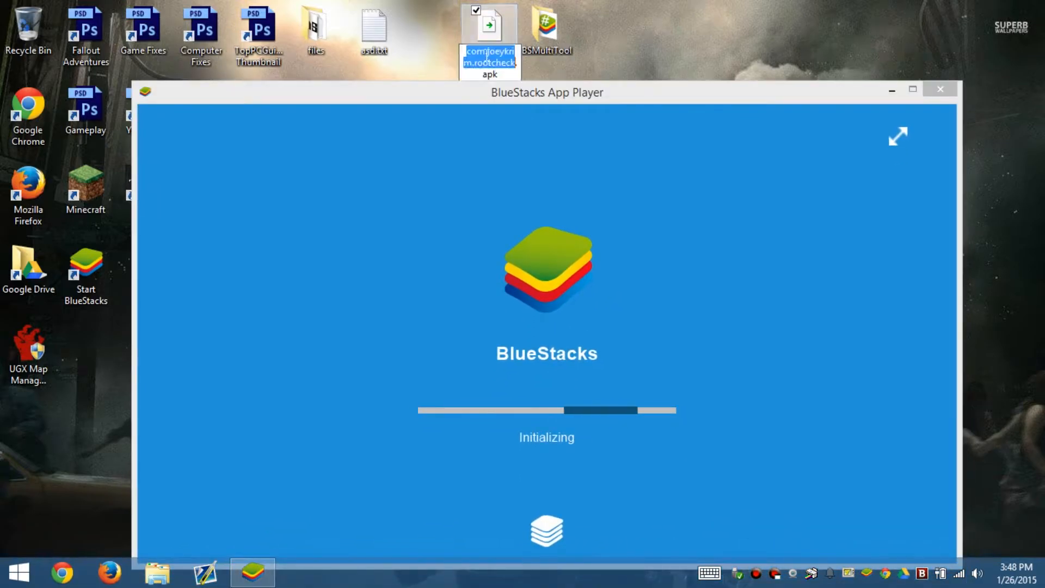
pyautogui.write('Root')
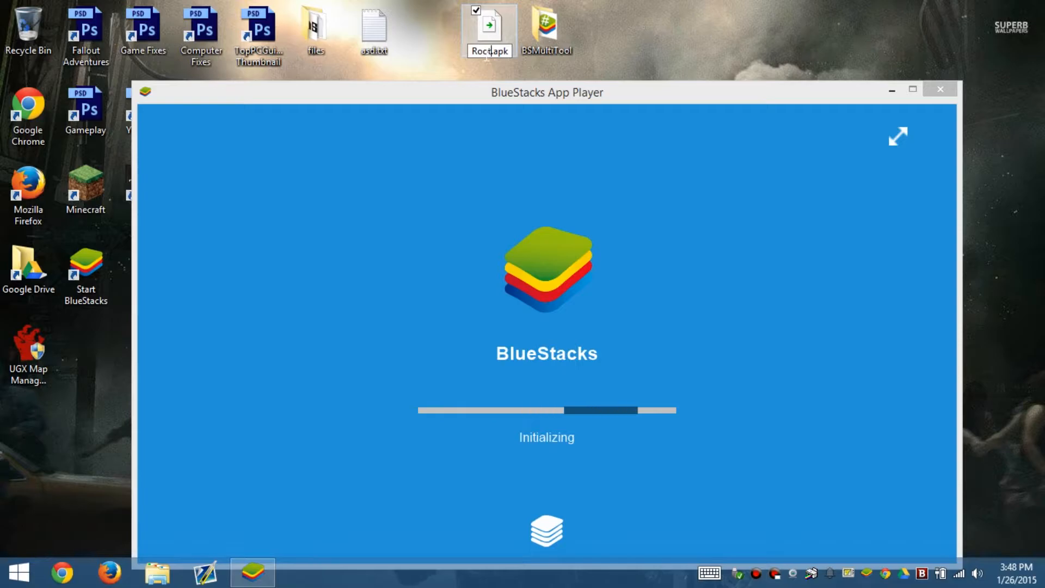
pyautogui.write(' Checke')
pyautogui.press('Return')
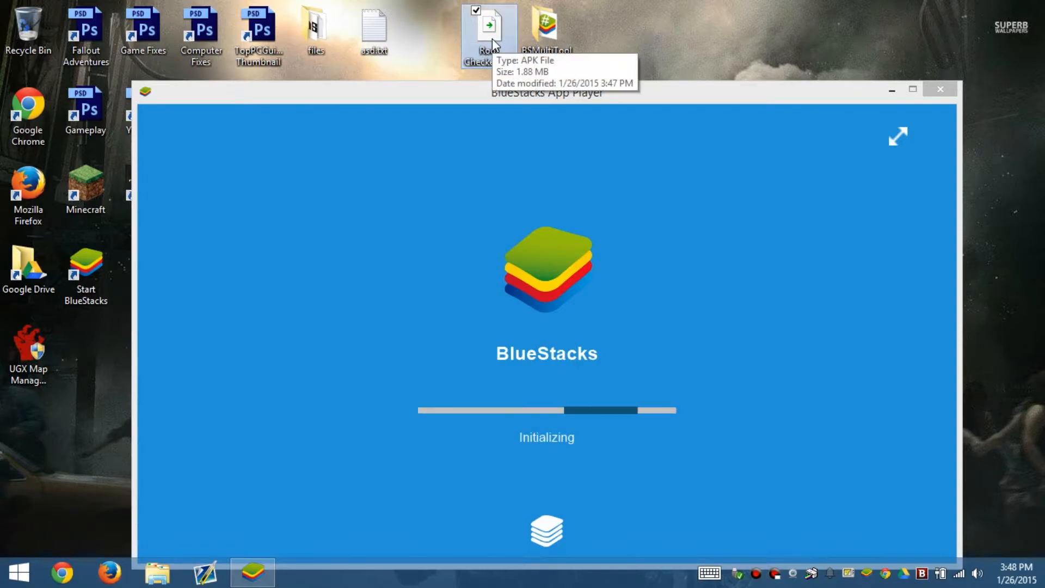
# Step: Try to install Root Checker.apk by dropping it from the desktop into the BlueStacks window
pyautogui.moveTo(507, 96); pyautogui.dragTo(485, 84)
pyautogui.click(492, 53)
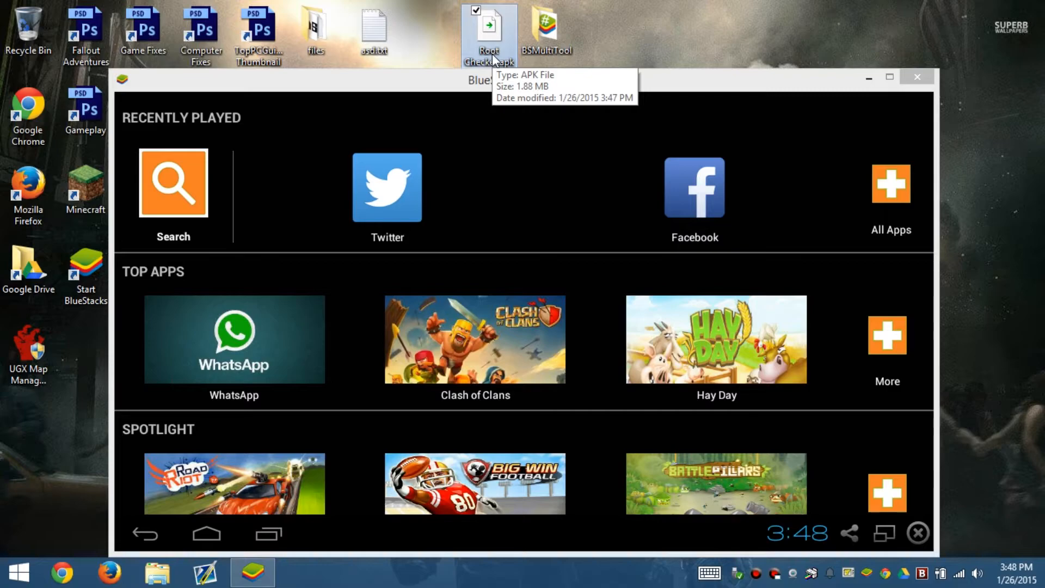
pyautogui.moveTo(492, 54); pyautogui.dragTo(493, 172)
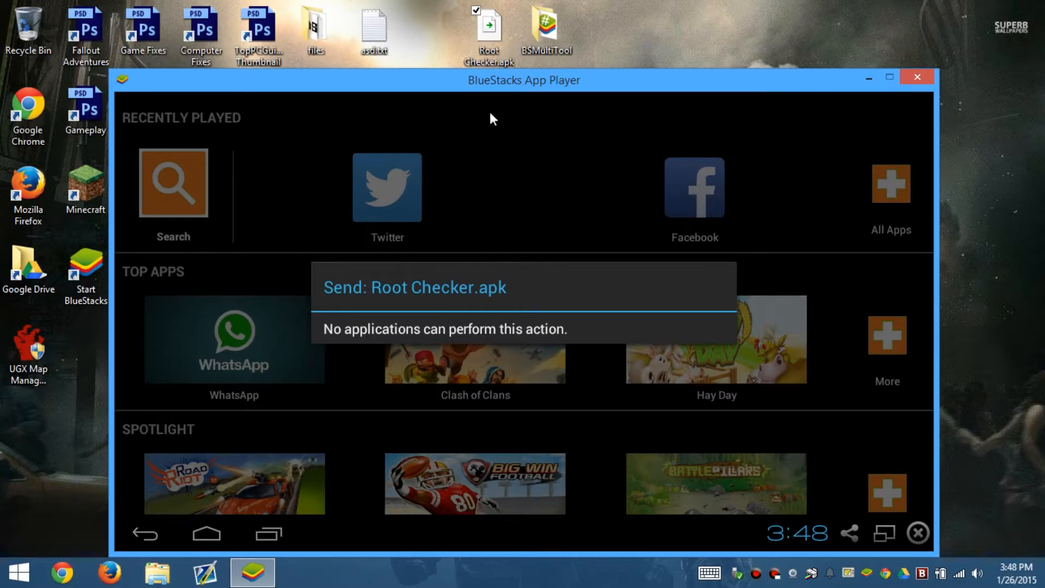
# Step: Install Root Checker.apk by choosing BlueStacks Apk Handler as its default program, and dismiss the installation notification
pyautogui.rightClick(479, 26)
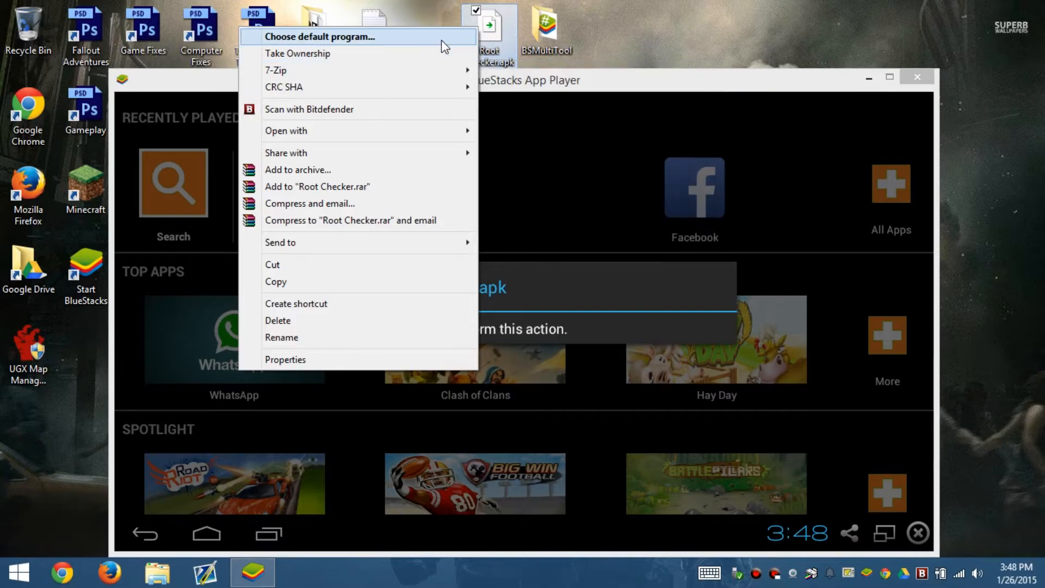
pyautogui.click(442, 40)
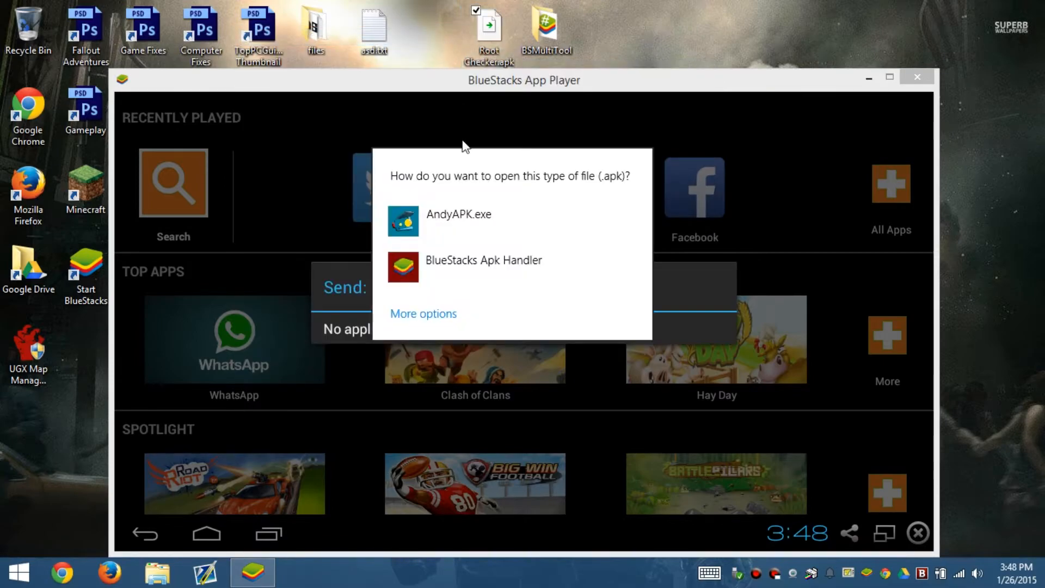
pyautogui.click(483, 266)
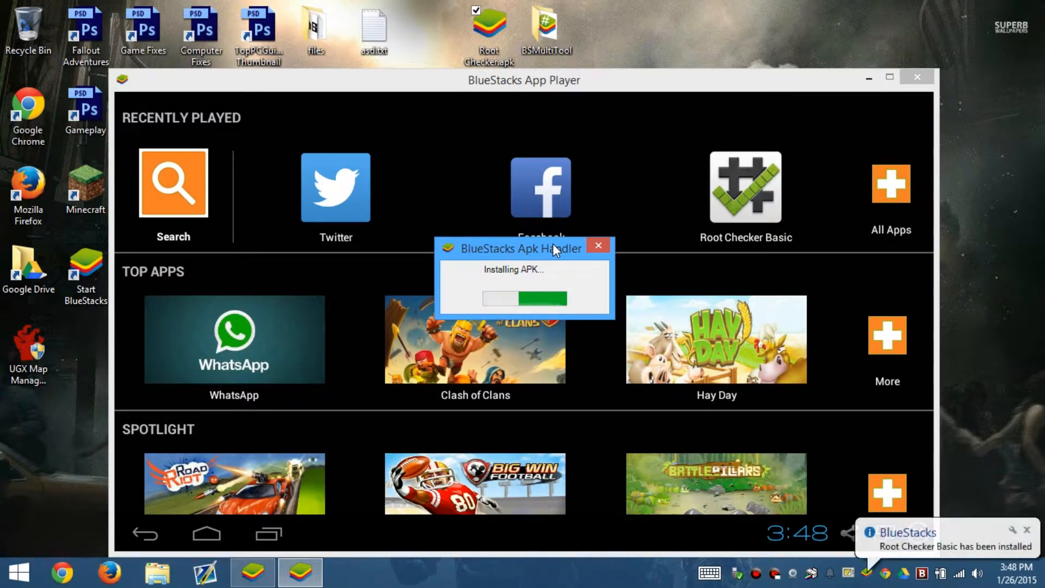
pyautogui.click(1027, 529)
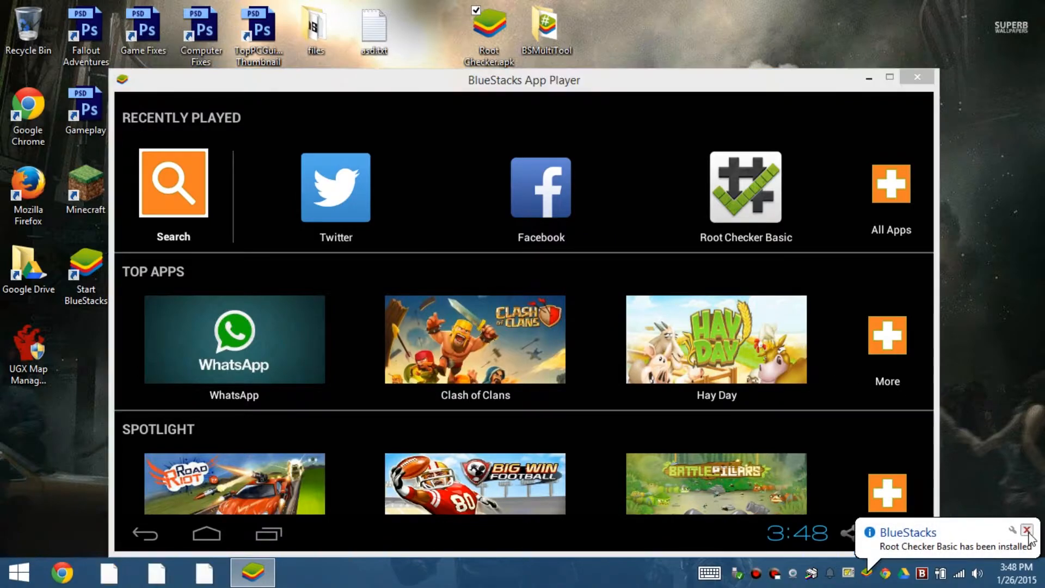
# Step: Launch Root Checker Basic in BlueStacks and agree to its disclaimer
pyautogui.click(756, 188)
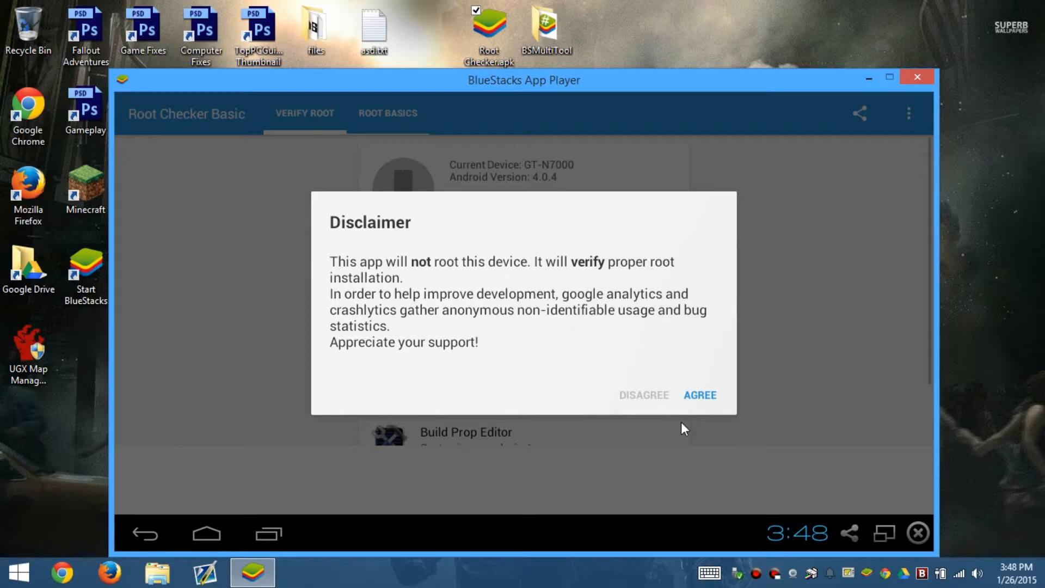
pyautogui.click(699, 397)
pyautogui.click(704, 374)
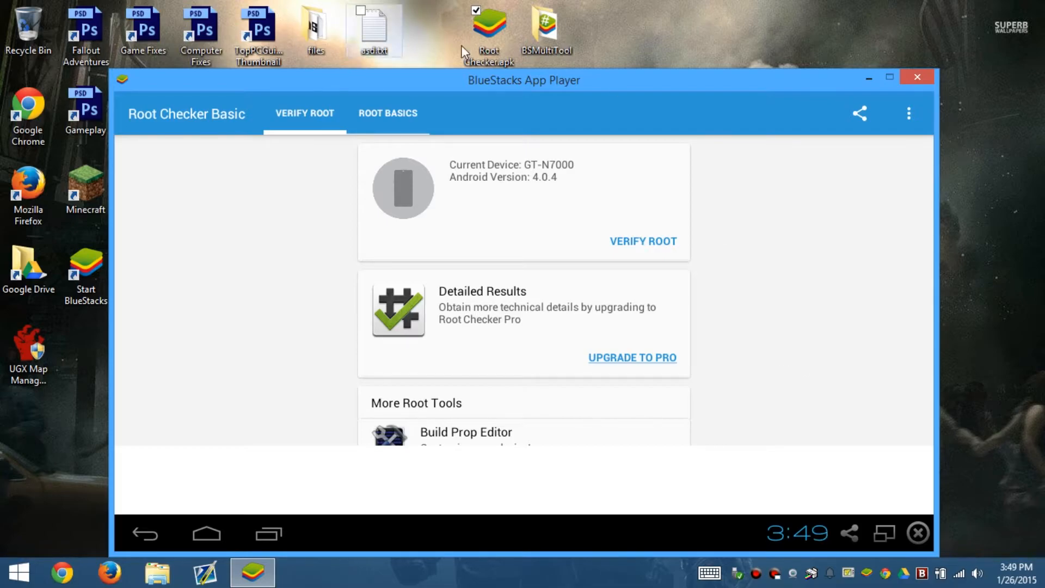
# Step: Run the root verification in Root Checker Basic and allow its Superuser request with Remember enabled
pyautogui.moveTo(619, 76); pyautogui.dragTo(566, 61)
pyautogui.click(627, 200)
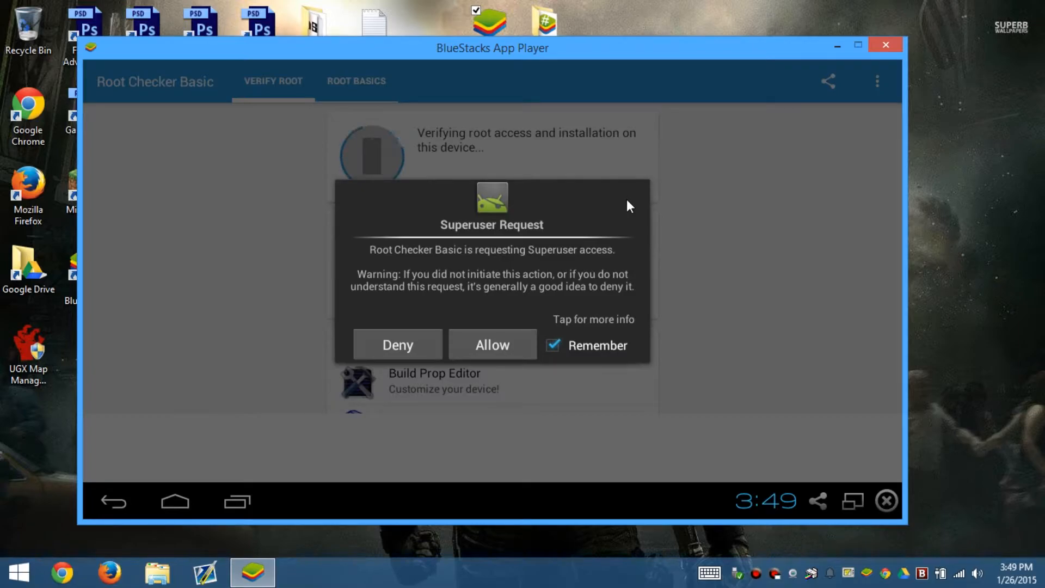
pyautogui.click(497, 352)
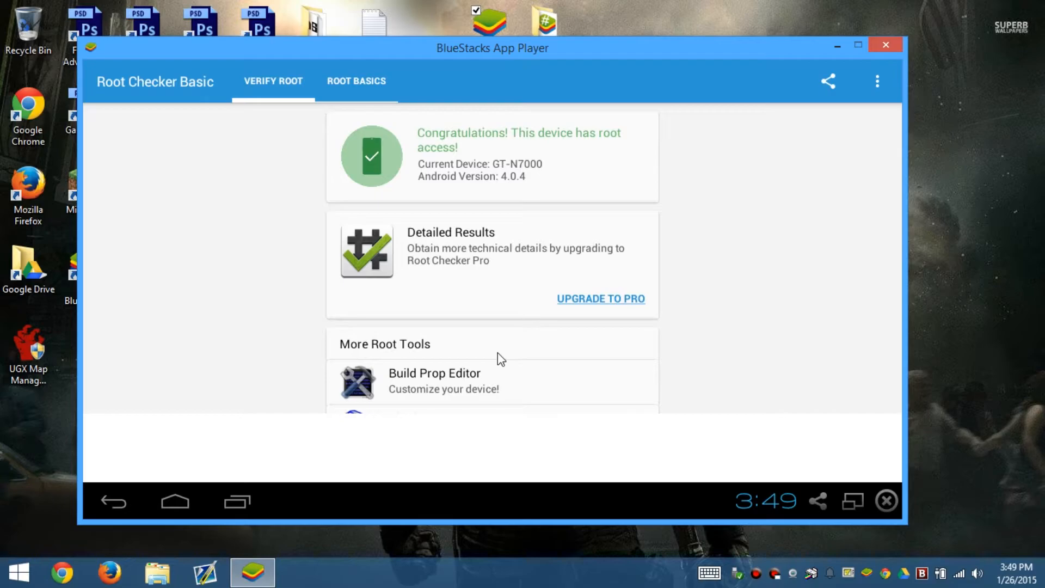
# Step: Leave Root Checker Basic for the BlueStacks home screen and close the BlueStacks window
pyautogui.moveTo(696, 380); pyautogui.dragTo(796, 420)
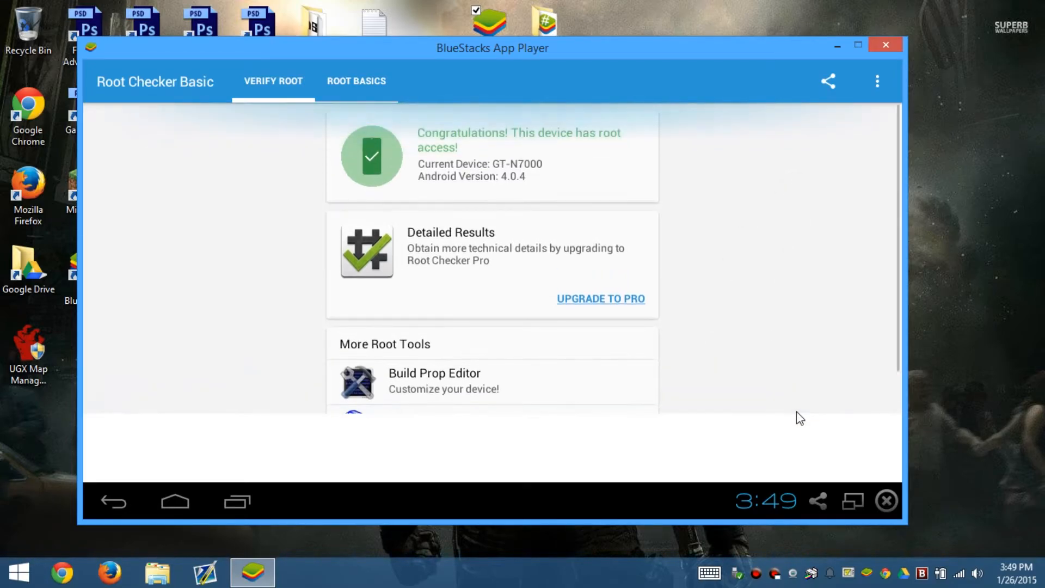
pyautogui.click(250, 493)
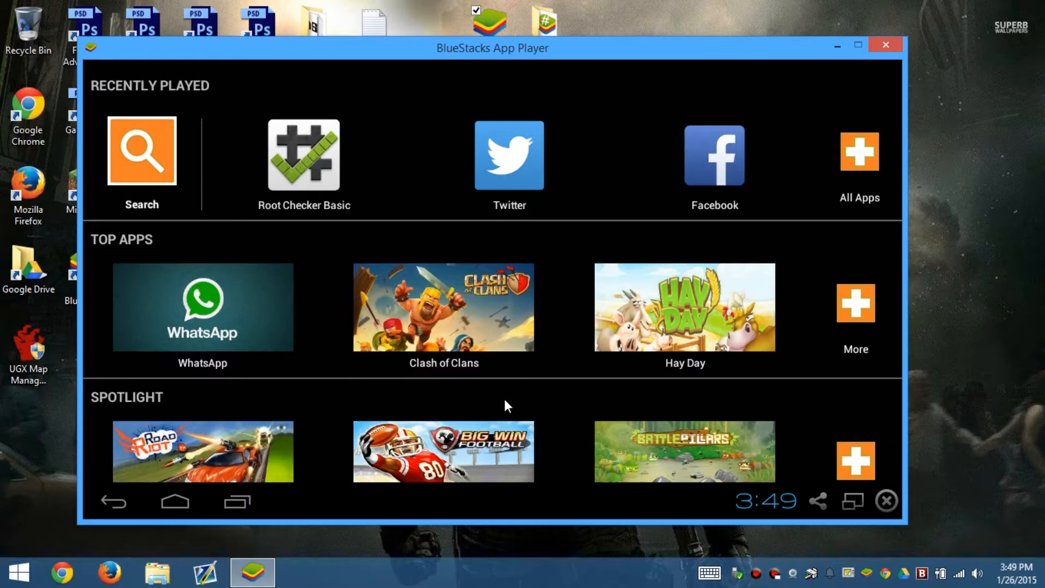
pyautogui.click(897, 45)
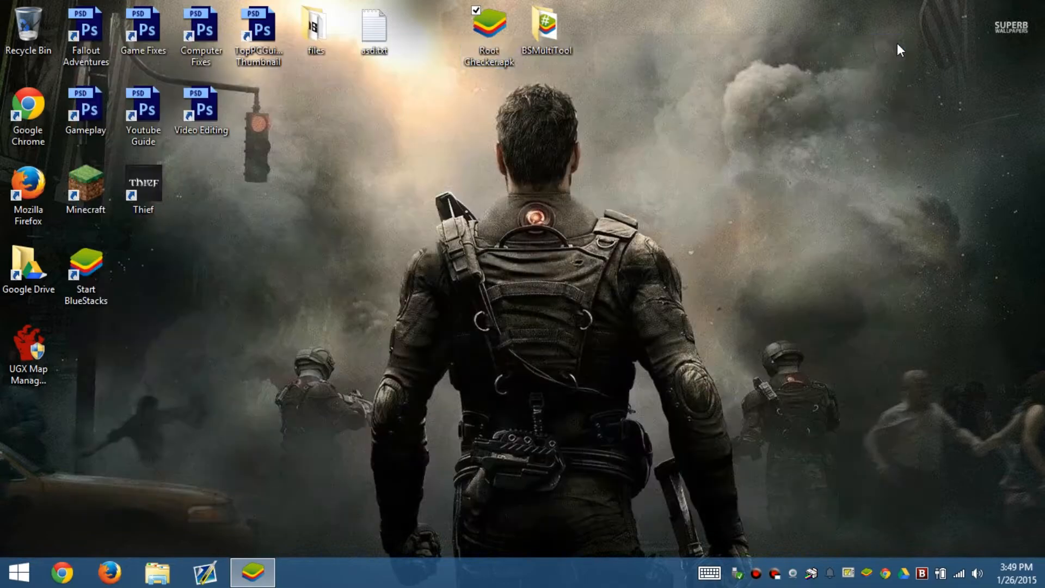
# Step: Open asd.txt from the desktop in Notepad and place the cursor on the blank line under the bluestacks.com link
pyautogui.moveTo(722, 199); pyautogui.dragTo(682, 402)
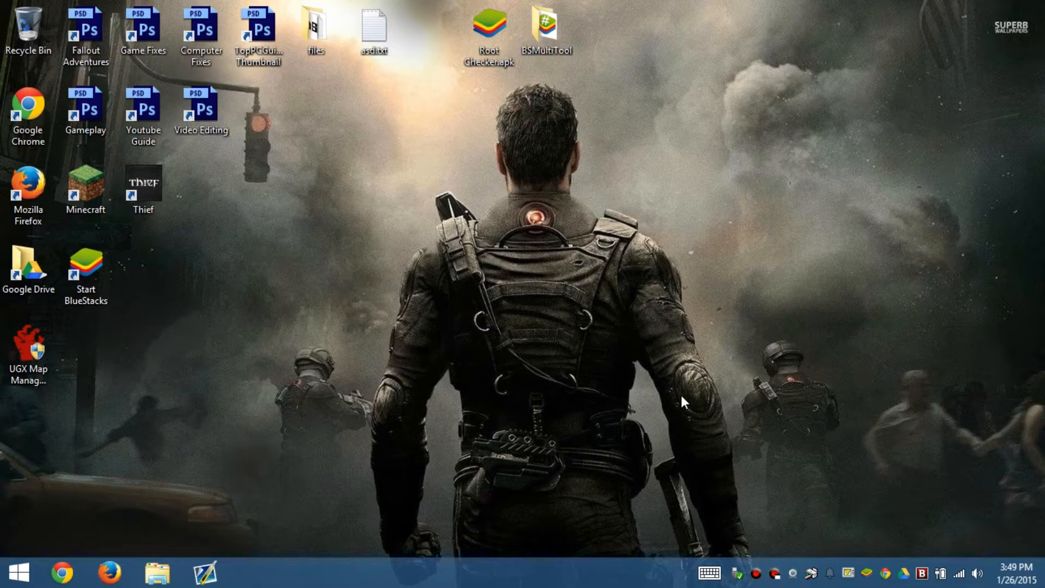
pyautogui.press('a')
pyautogui.press('Return')
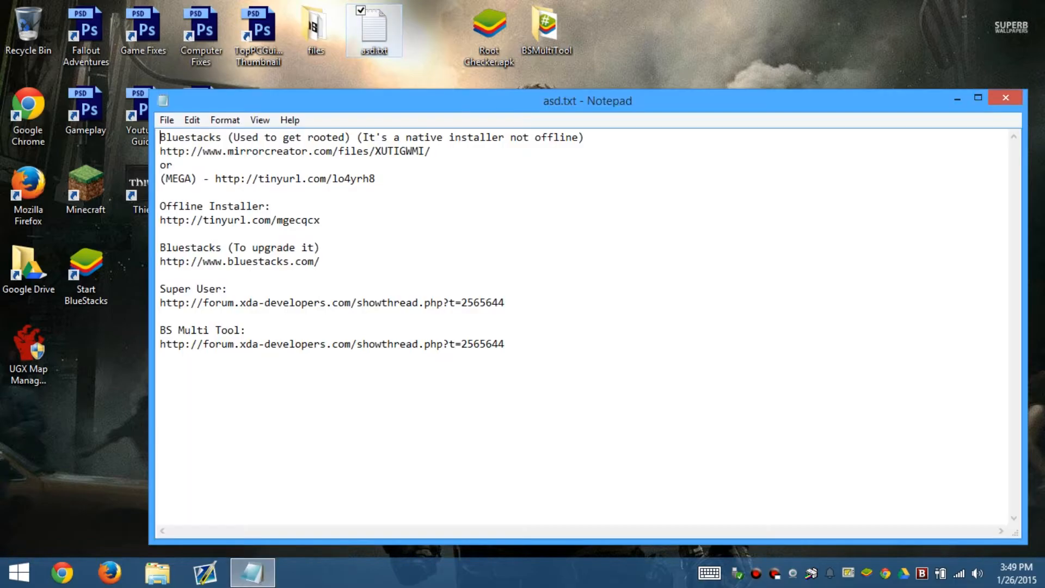
pyautogui.click(160, 275)
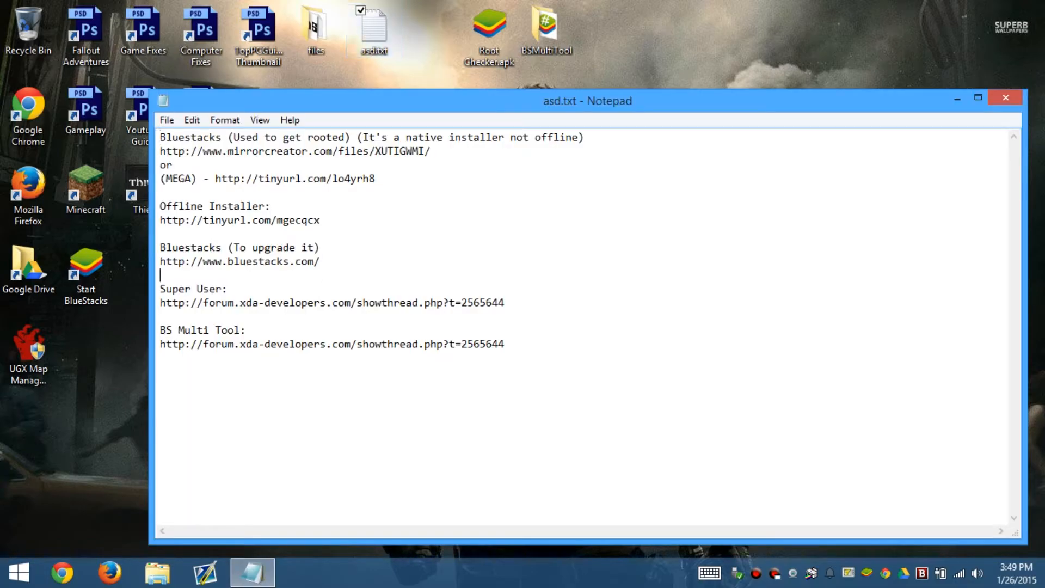
pyautogui.moveTo(320, 262); pyautogui.dragTo(160, 262)
pyautogui.rightClick(215, 275)
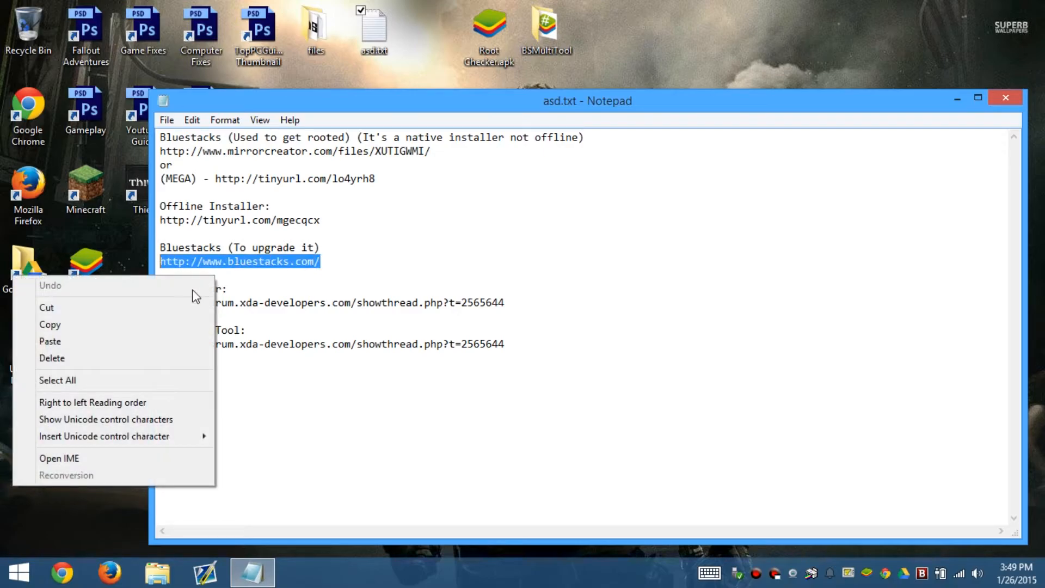
pyautogui.click(137, 325)
pyautogui.click(1006, 98)
# Step: Switch to Google Chrome, load the copied bluestacks.com address and maximize the browser window
pyautogui.click(62, 572)
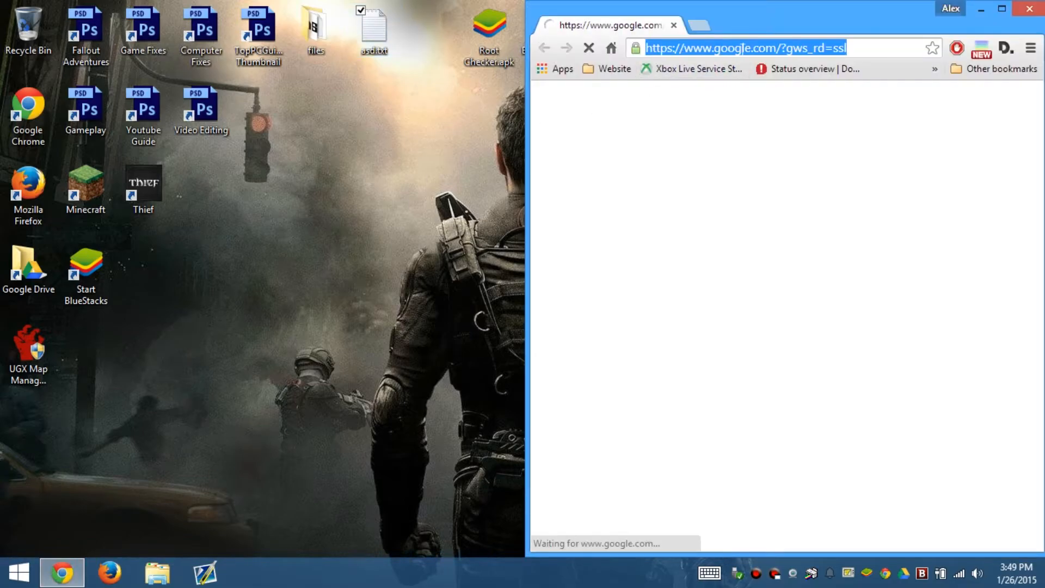
pyautogui.hotkey('ctrl', 'v')
pyautogui.moveTo(759, 24); pyautogui.dragTo(566, 6)
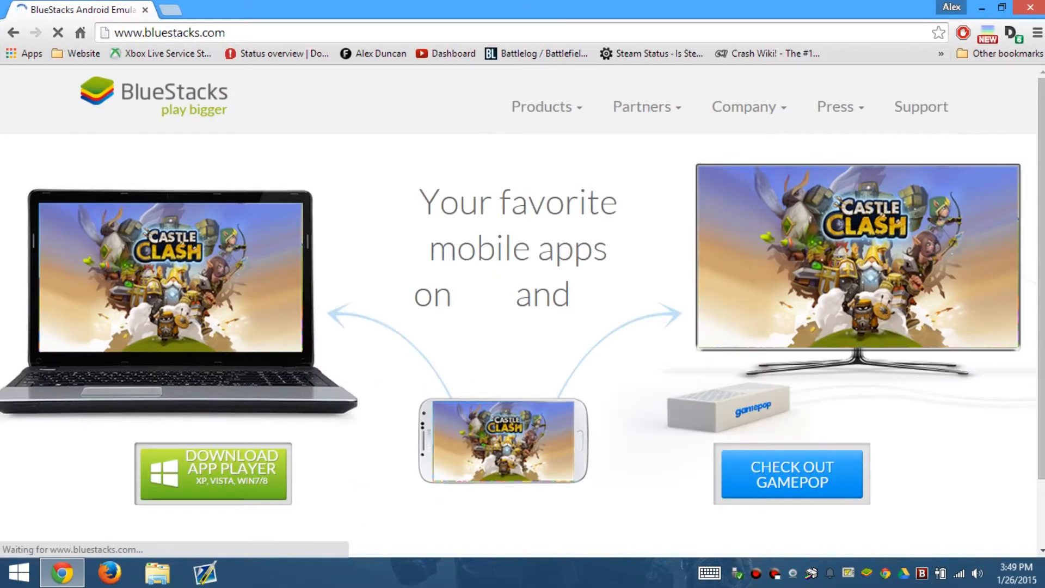
# Step: Download the BlueStacks App Player installer for Windows XP, Vista and 7/8 from the BlueStacks homepage
pyautogui.scroll(-3, 523, 275)
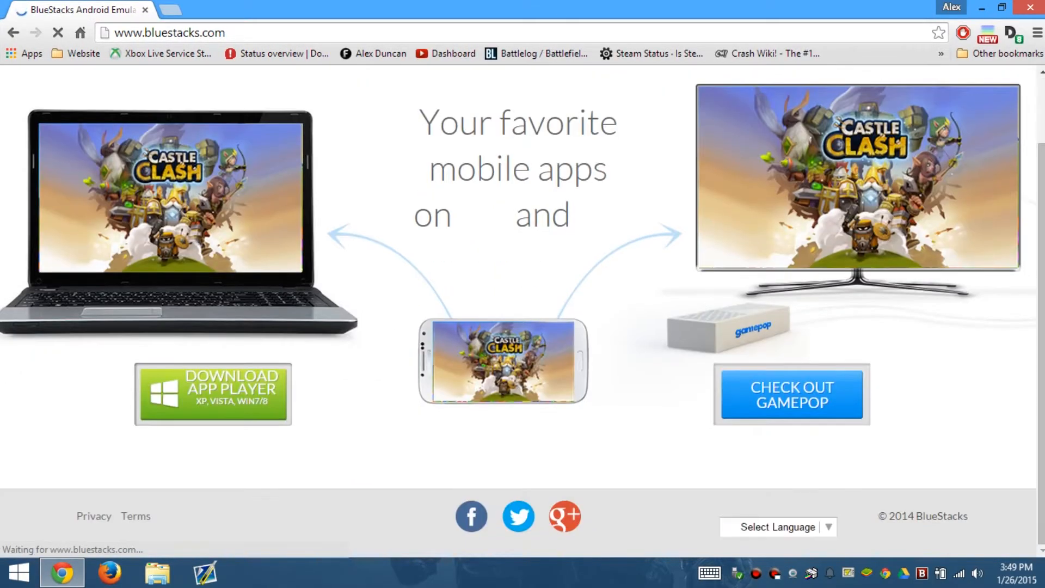
pyautogui.click(254, 419)
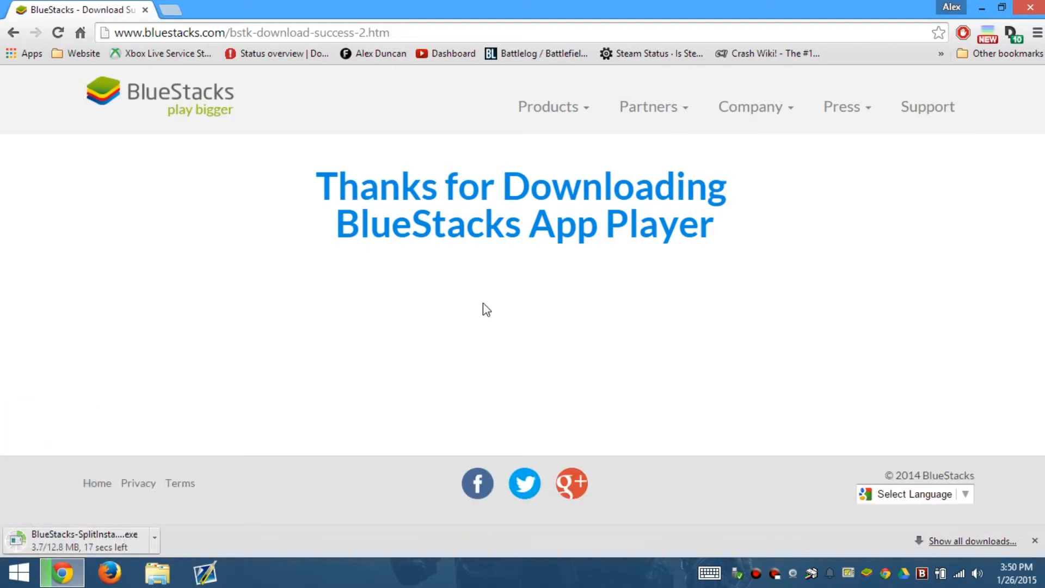
pyautogui.rightClick(867, 581)
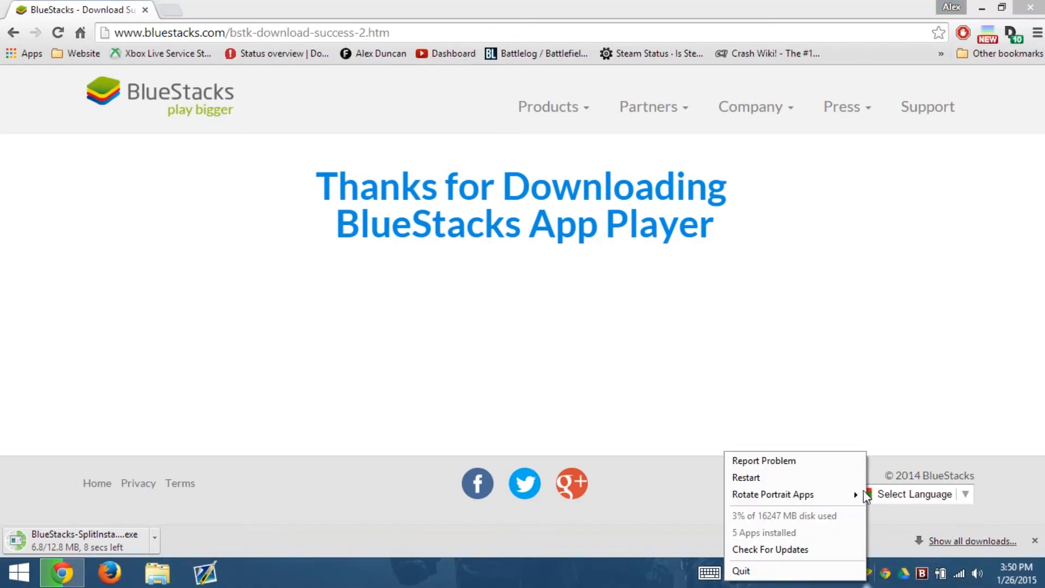
pyautogui.click(865, 510)
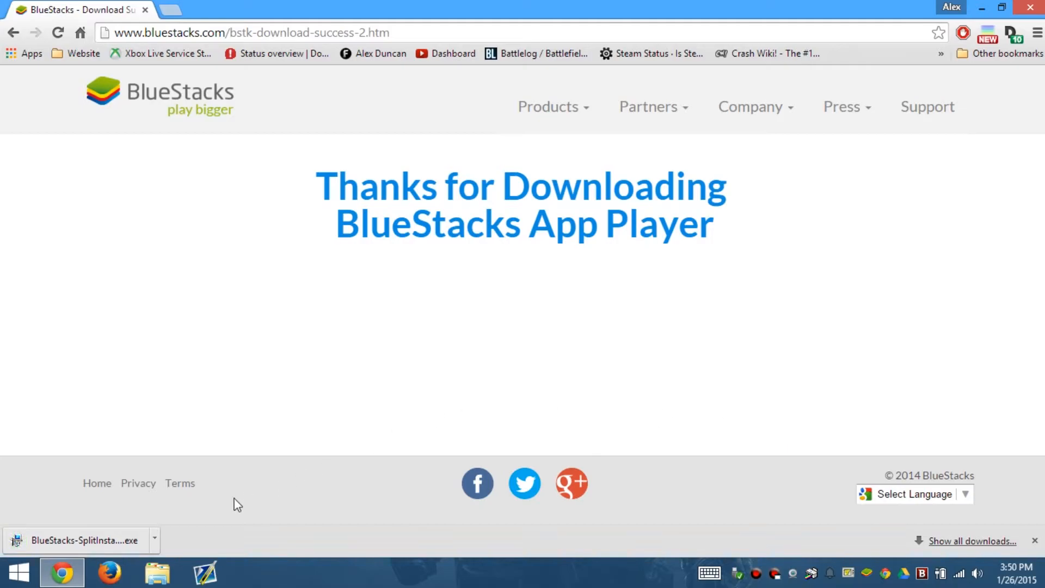
# Step: Run the downloaded BlueStacks installer, close Chrome, and install with App store access and App Notifications disabled
pyautogui.click(125, 540)
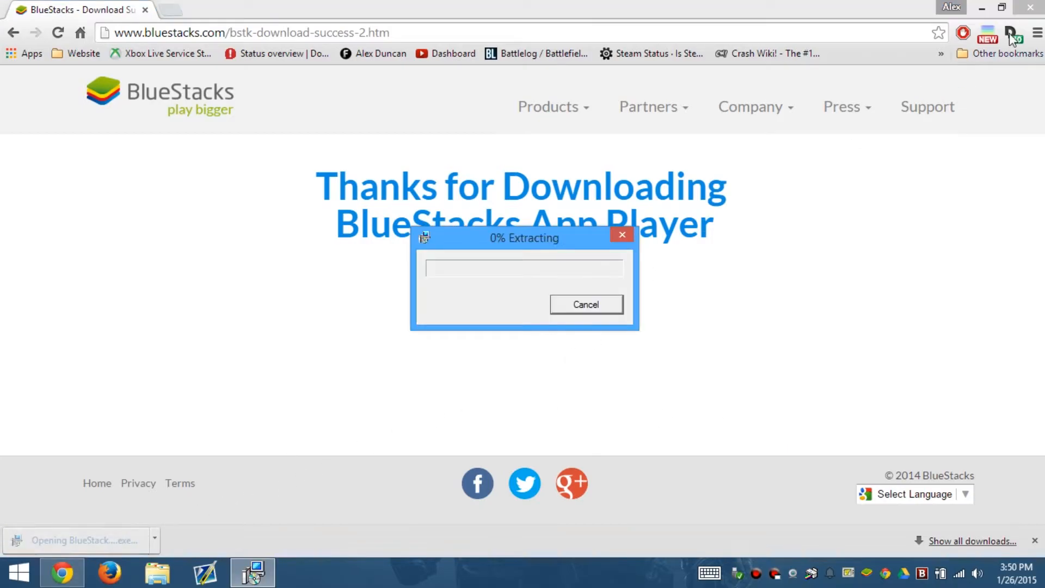
pyautogui.click(1030, 8)
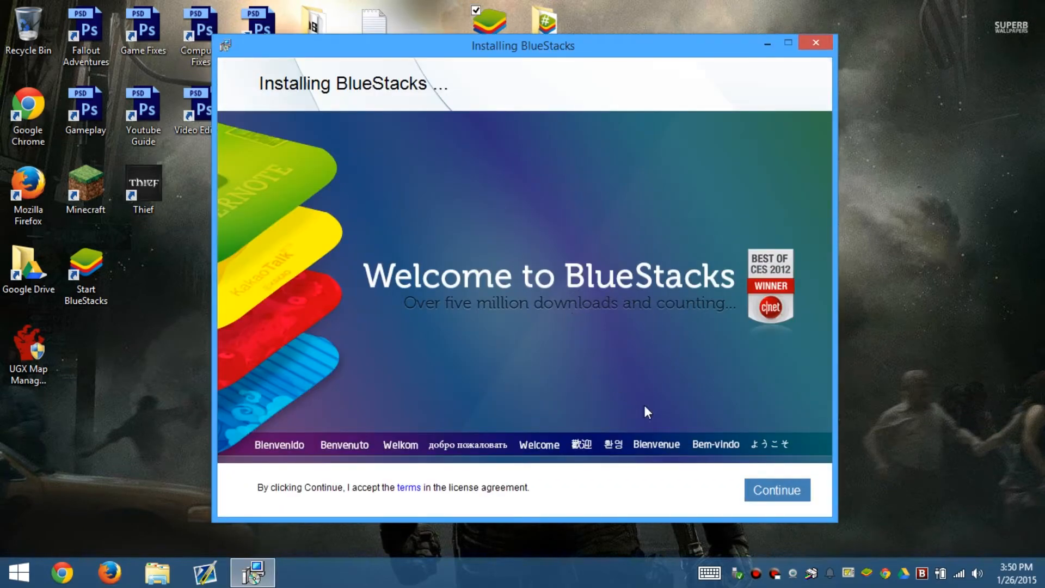
pyautogui.click(764, 492)
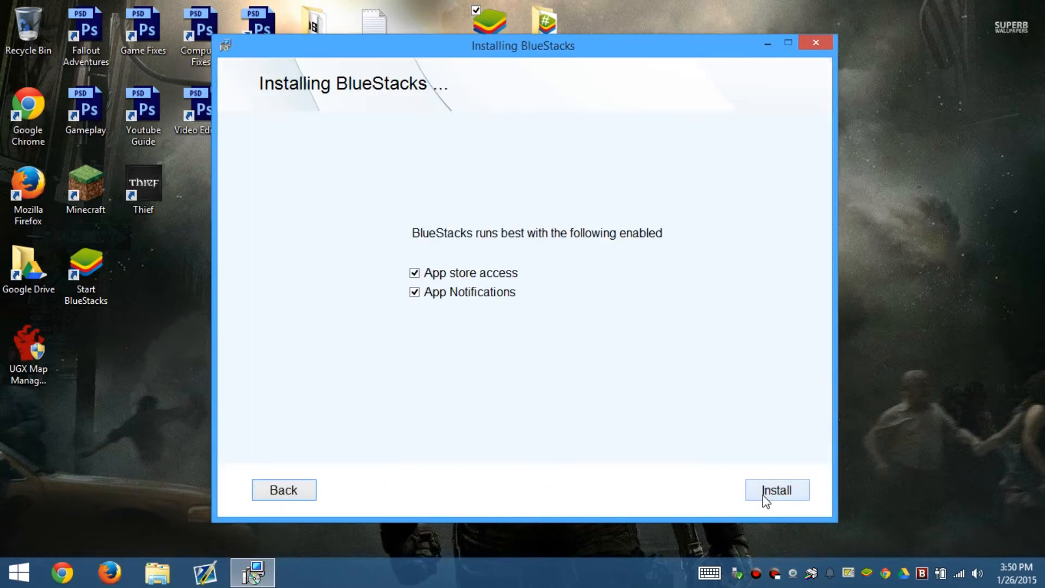
pyautogui.click(415, 273)
pyautogui.click(415, 292)
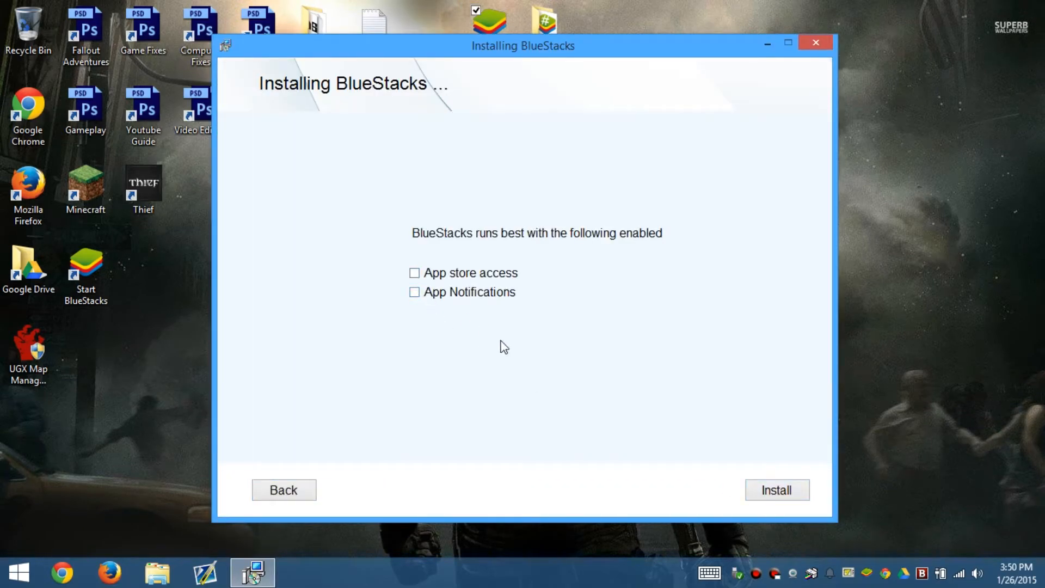
pyautogui.click(771, 490)
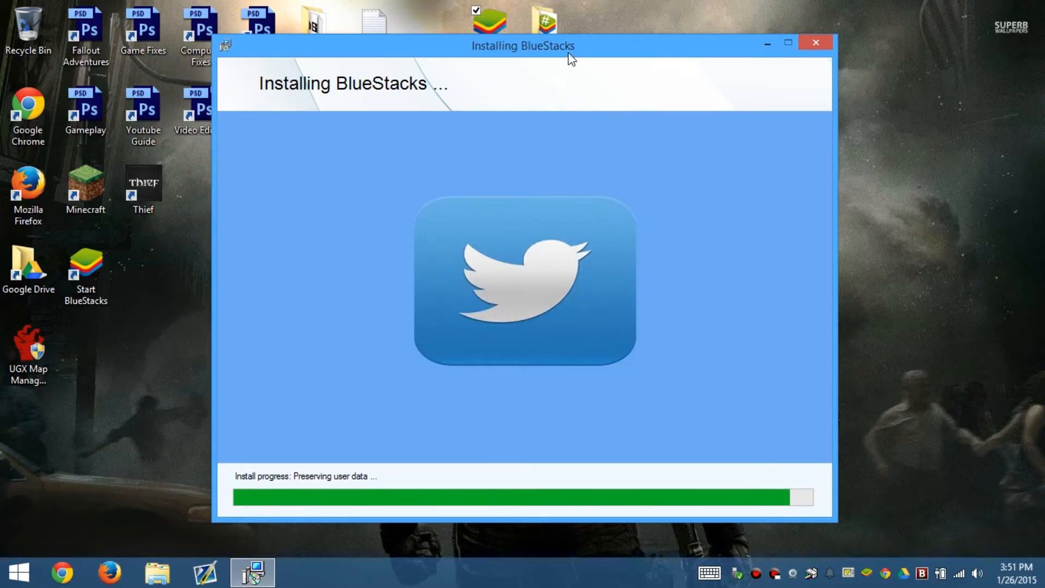
pyautogui.moveTo(570, 59); pyautogui.dragTo(586, 42)
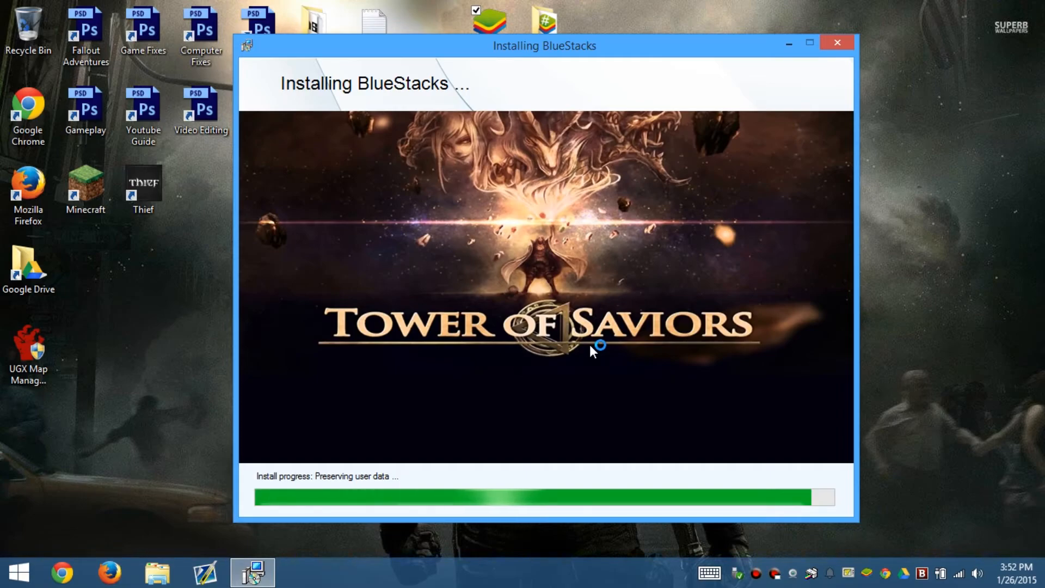
pyautogui.moveTo(570, 58); pyautogui.dragTo(497, 52)
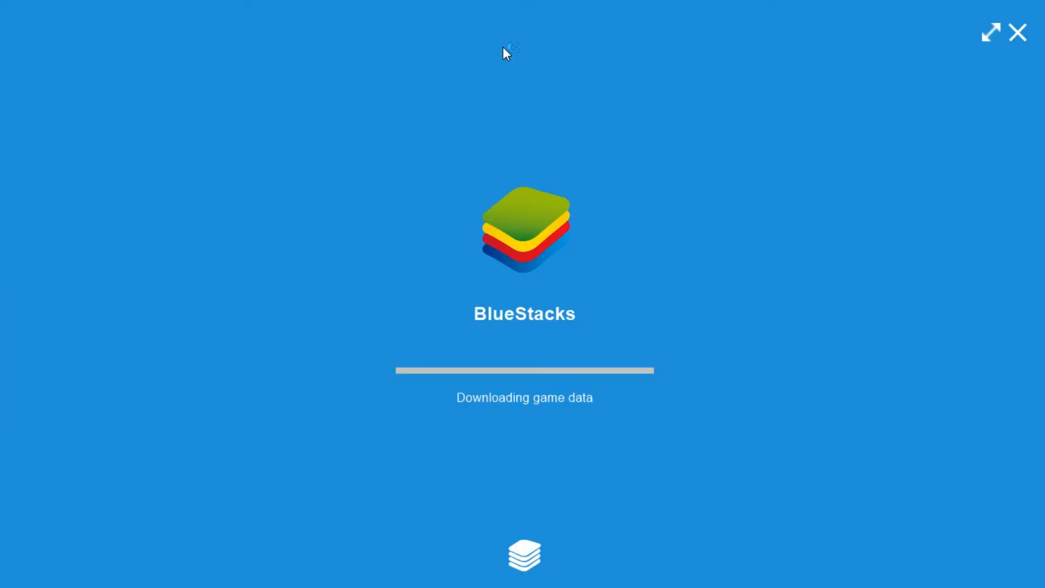
# Step: Take BlueStacks App Player out of full screen and move its window to the middle of the desktop
pyautogui.click(994, 32)
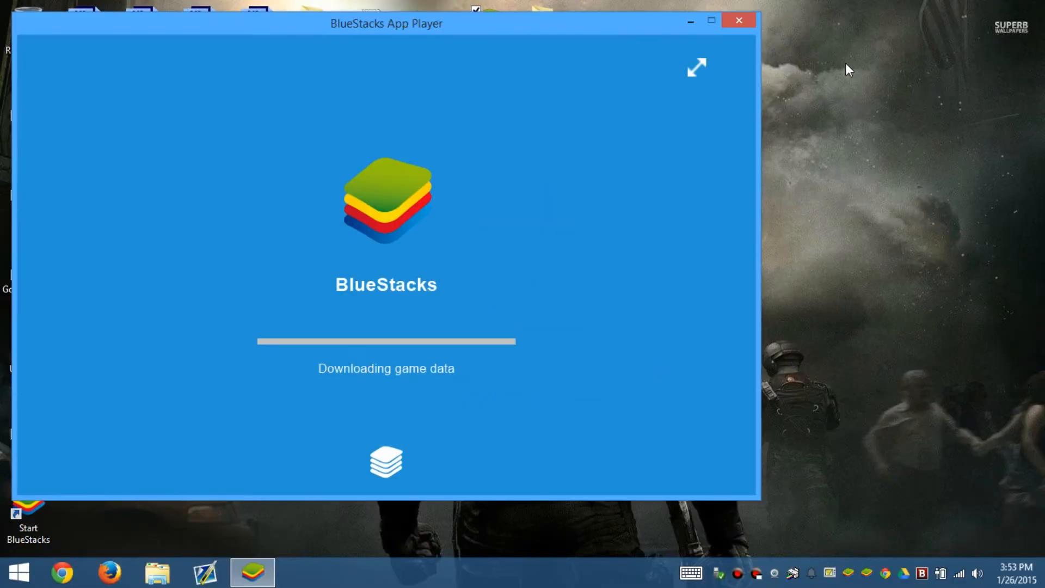
pyautogui.moveTo(490, 21); pyautogui.dragTo(625, 34)
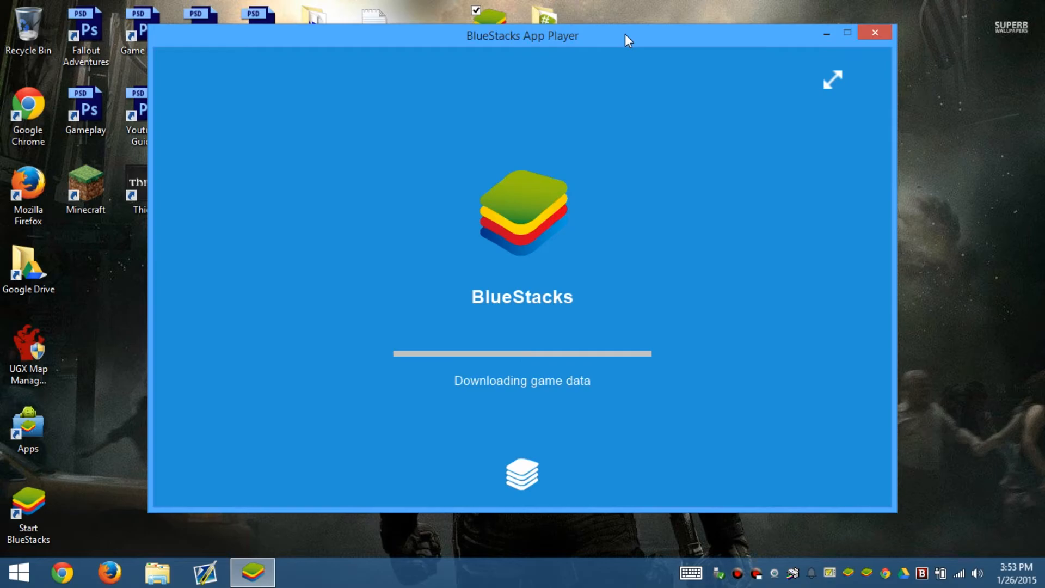
pyautogui.moveTo(625, 34); pyautogui.dragTo(647, 55)
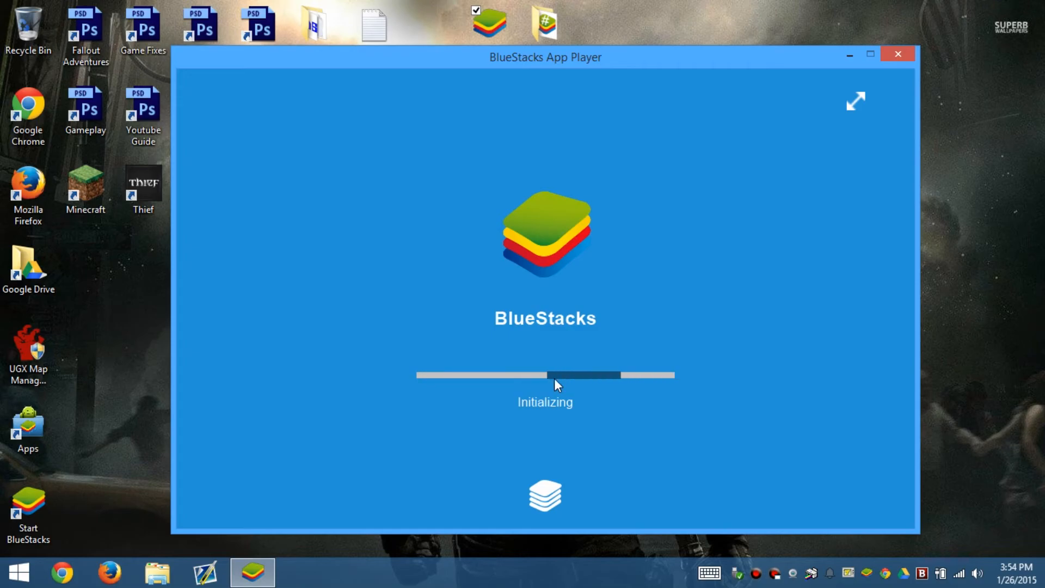
# Step: Move Root Checker.apk from the desktop into the BSMultiTool folder and open that folder
pyautogui.click(491, 28)
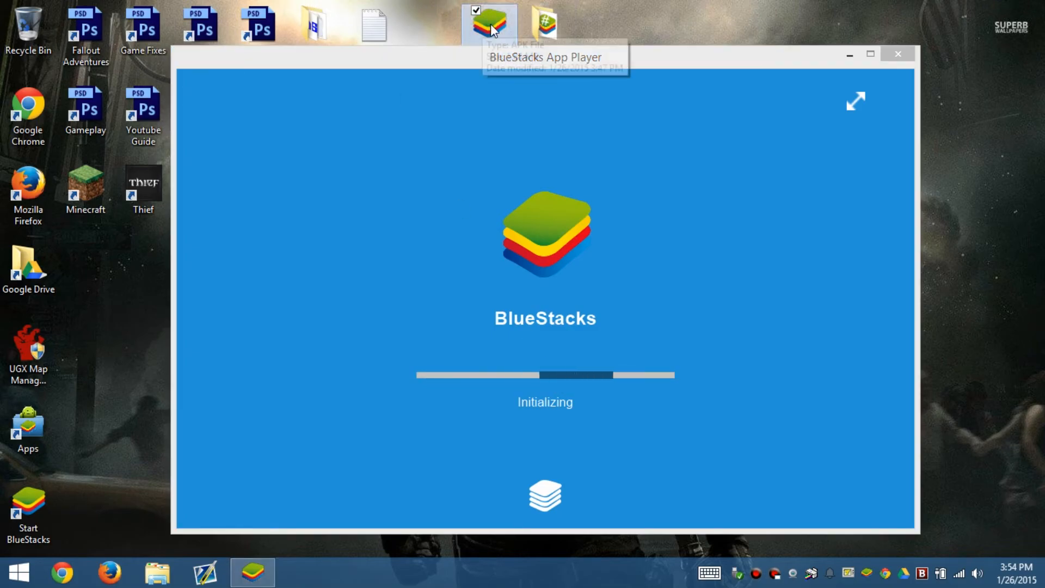
pyautogui.click(547, 26)
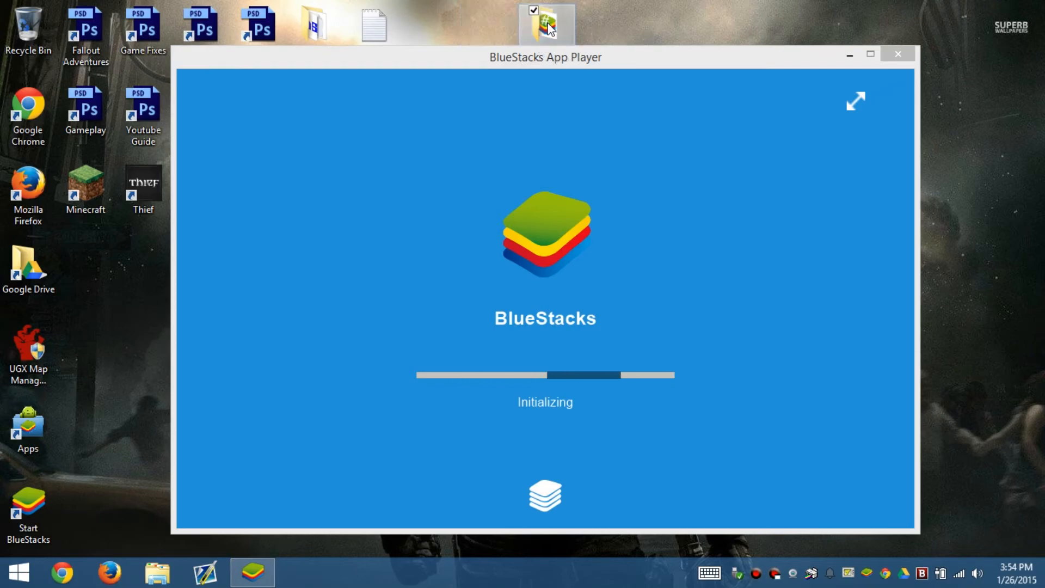
pyautogui.doubleClick(548, 28)
# Step: Examine the files in the BSMultiTool folder by selecting them, and close the folder window
pyautogui.click(313, 287)
pyautogui.moveTo(256, 327); pyautogui.dragTo(299, 249)
pyautogui.moveTo(272, 343); pyautogui.dragTo(314, 252)
pyautogui.moveTo(305, 338); pyautogui.dragTo(345, 249)
pyautogui.moveTo(304, 376); pyautogui.dragTo(361, 256)
pyautogui.moveTo(269, 346); pyautogui.dragTo(343, 240)
pyautogui.click(672, 60)
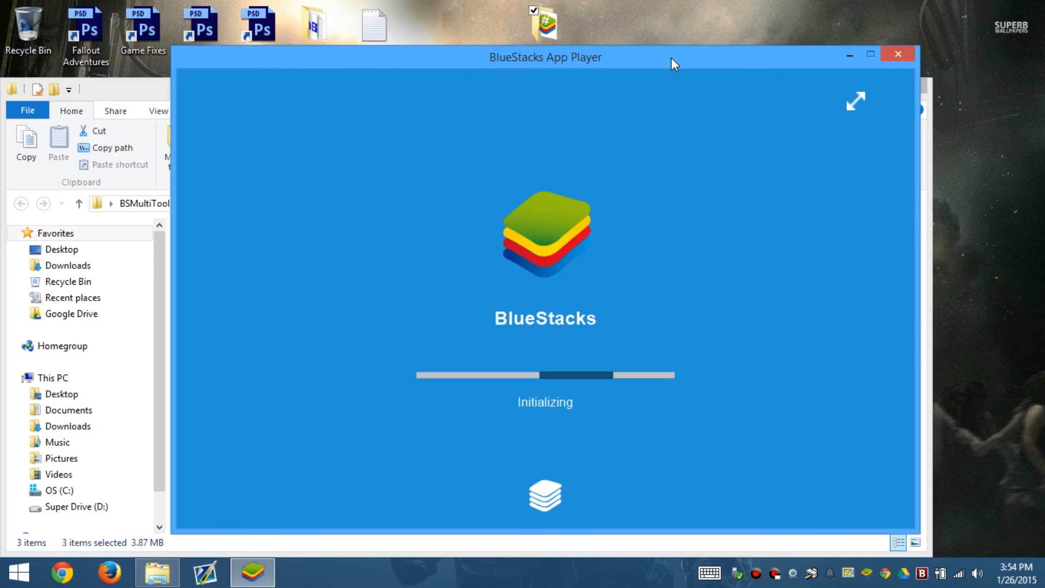
pyautogui.click(160, 97)
pyautogui.click(916, 88)
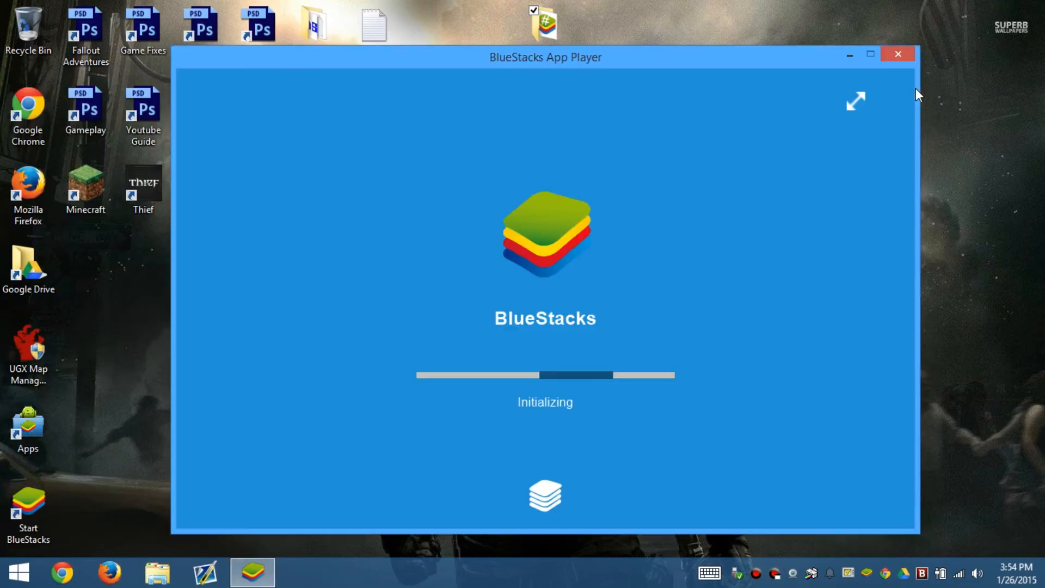
# Step: Open asd.txt from the desktop and add a "Root Kit:" heading between the bluestacks.com link and the Super User entry
pyautogui.click(374, 25)
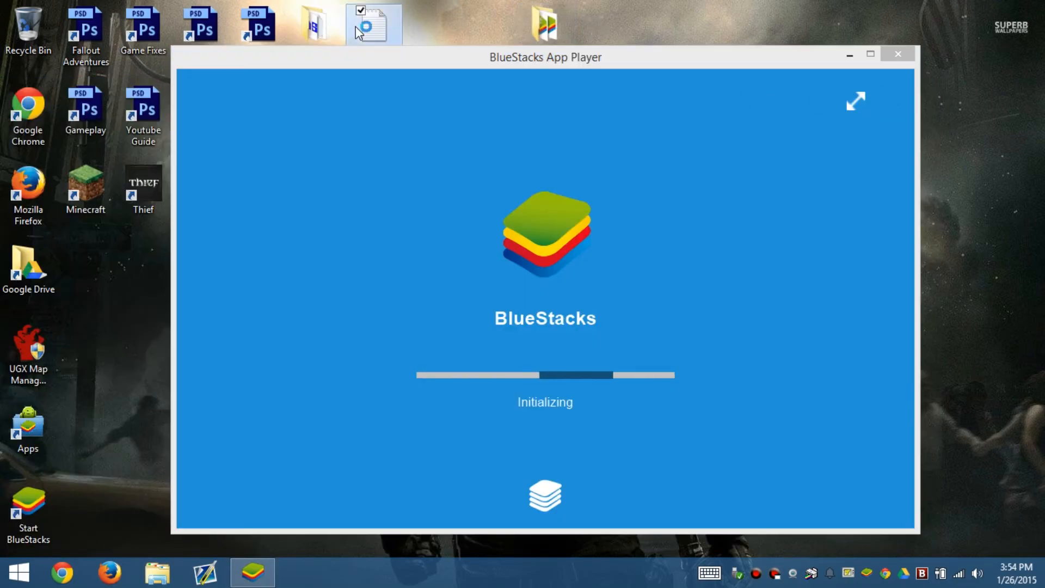
pyautogui.doubleClick(373, 25)
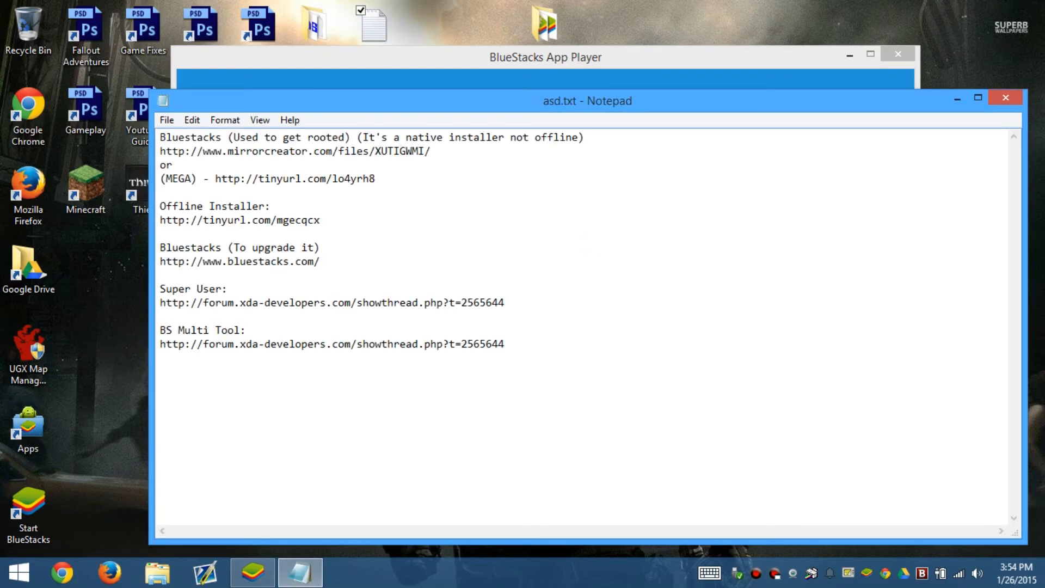
pyautogui.press('Return')
pyautogui.press('Return')
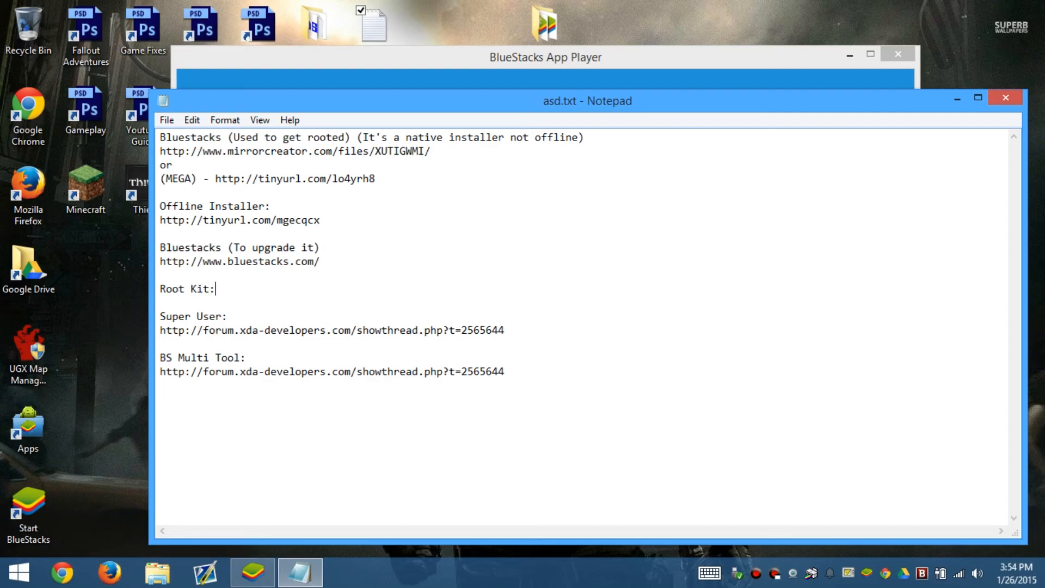
pyautogui.write('Root Kit:')
pyautogui.press('Return')
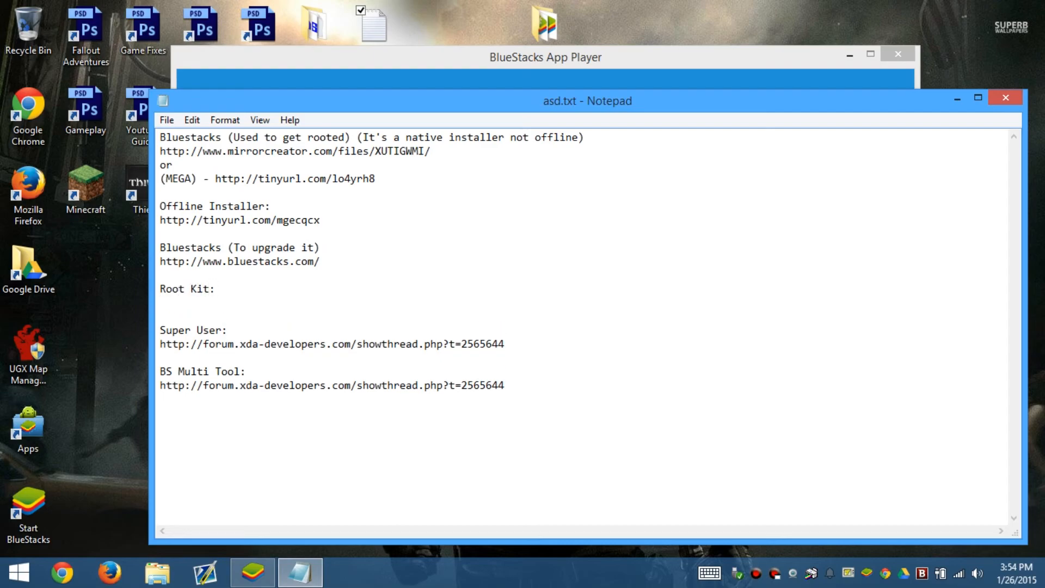
# Step: Add a "Root Checker:" heading with blank space under it below the Root Kit entry in asd.txt
pyautogui.doubleClick(544, 25)
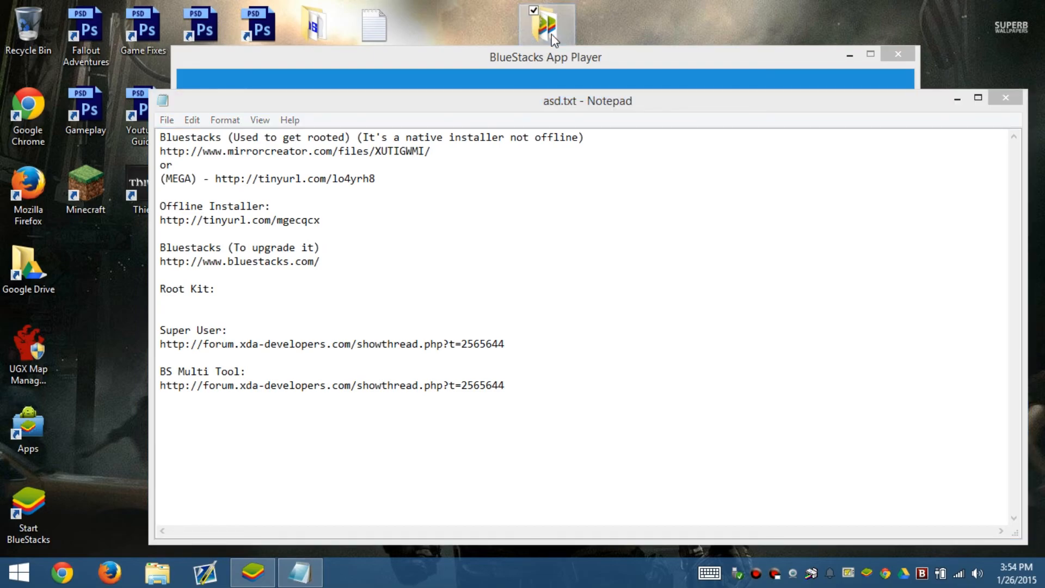
pyautogui.click(910, 86)
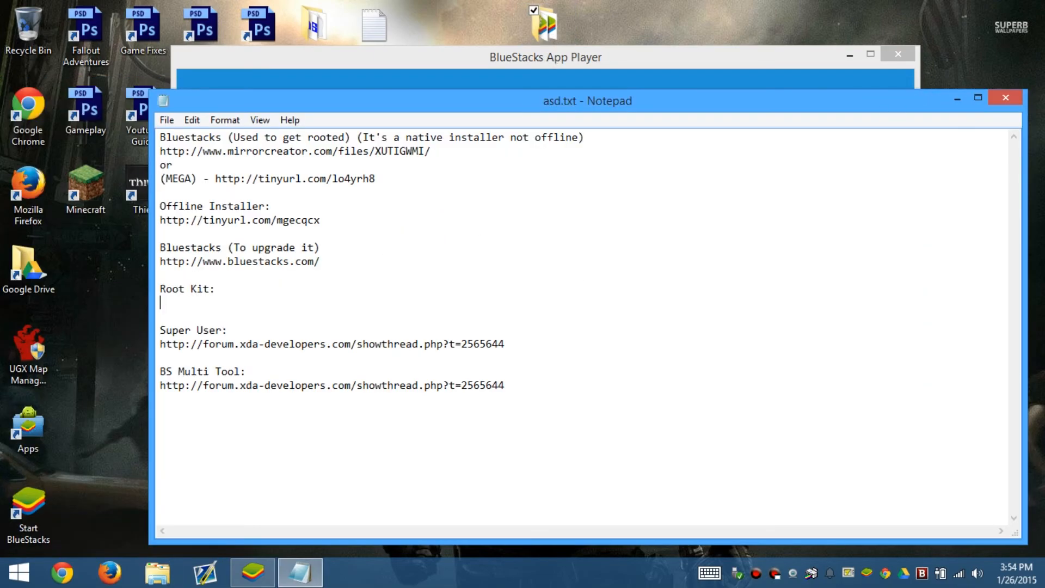
pyautogui.press('Return')
pyautogui.press('Return')
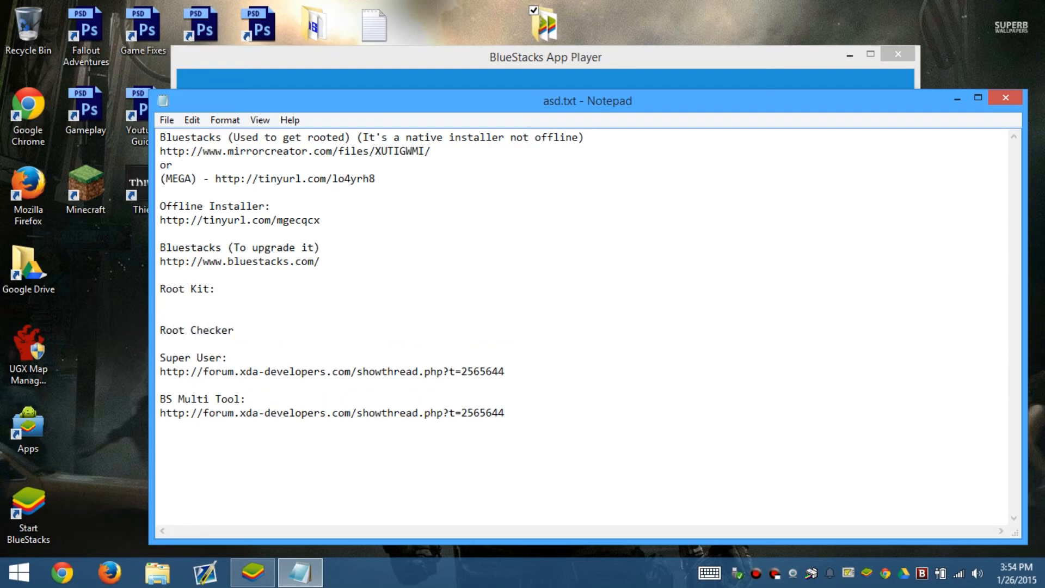
pyautogui.write(':')
pyautogui.press('Return')
# Step: Launch Root Checker Basic in BlueStacks, run the root verification, and return to the BlueStacks home screen
pyautogui.click(540, 56)
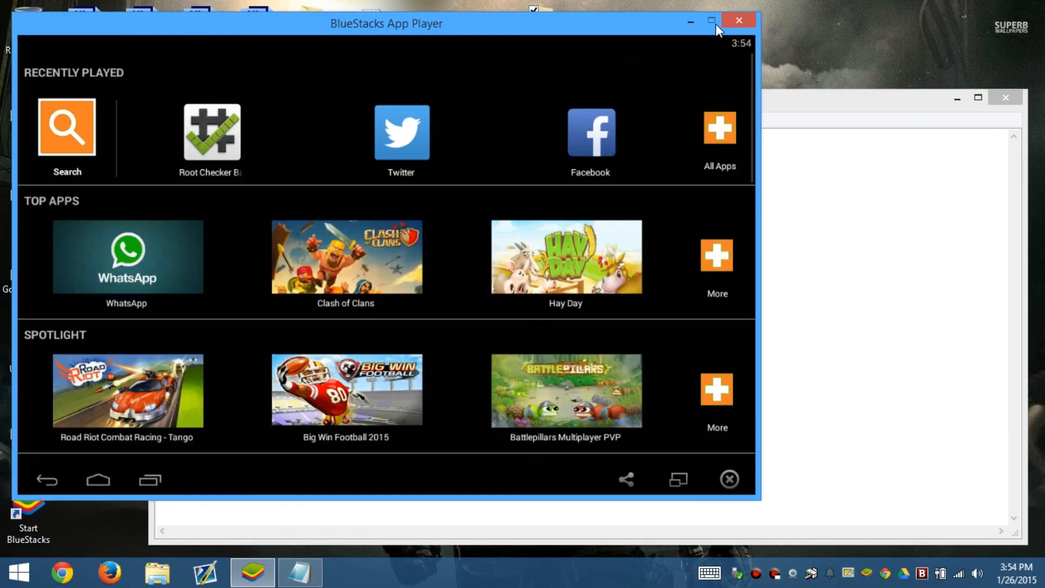
pyautogui.moveTo(383, 25); pyautogui.dragTo(521, 41)
pyautogui.click(343, 166)
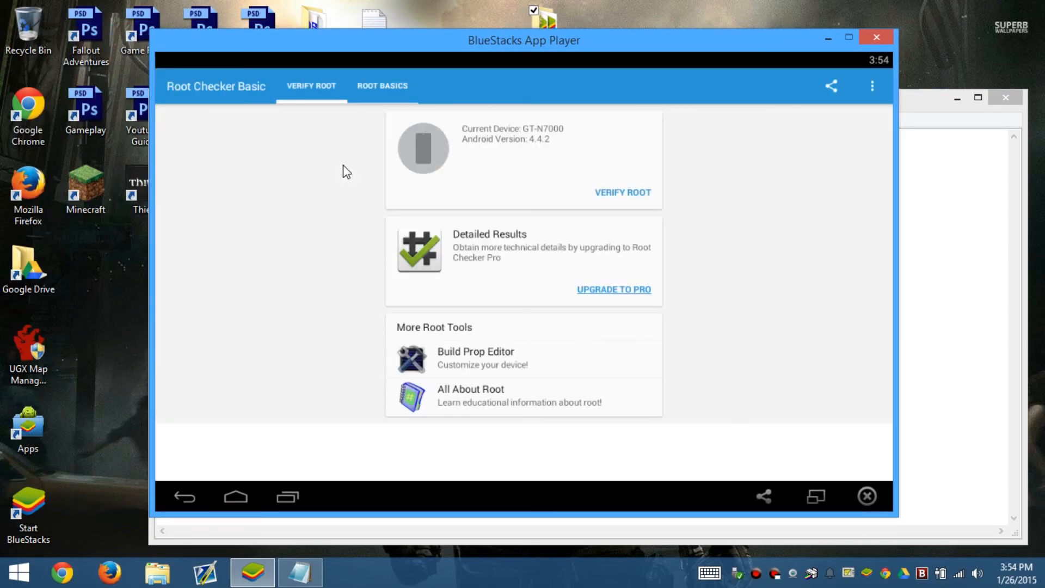
pyautogui.click(623, 192)
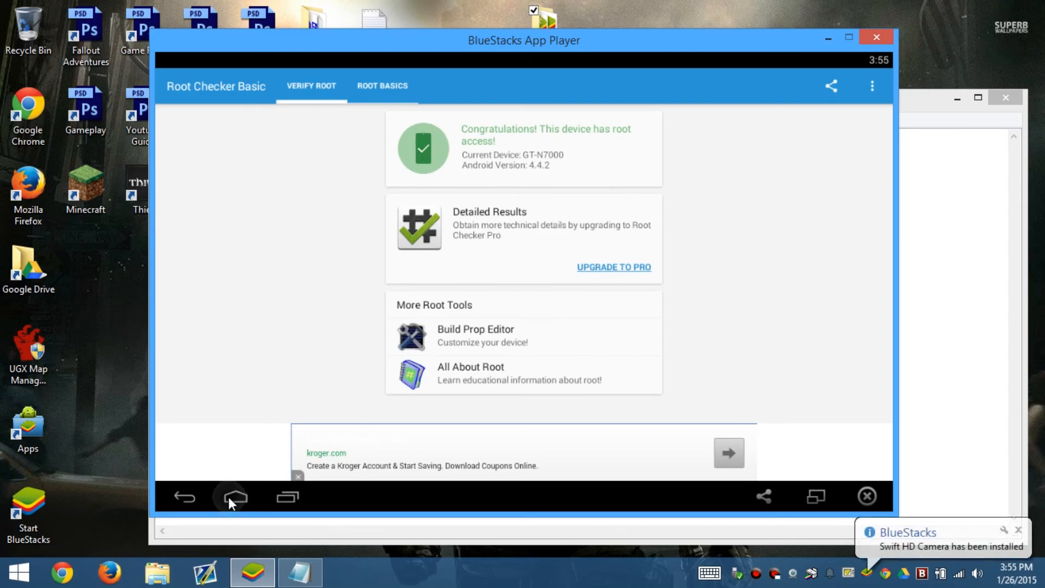
pyautogui.click(288, 498)
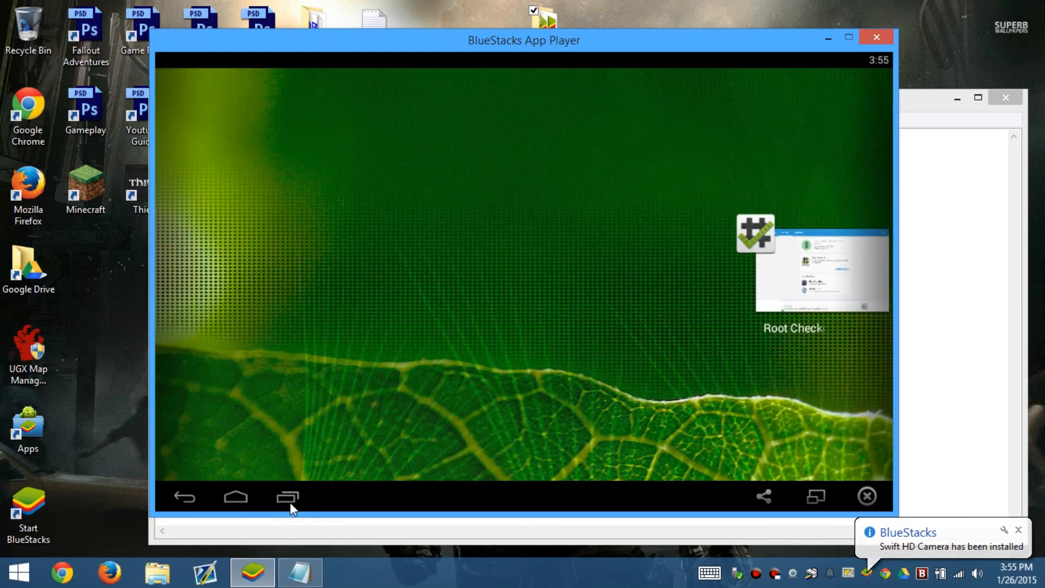
pyautogui.click(816, 384)
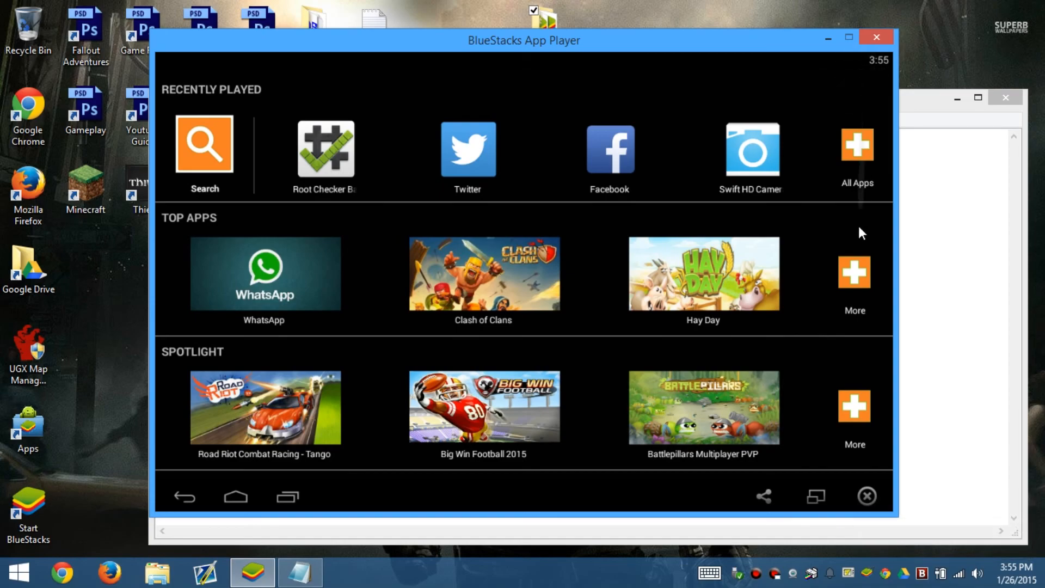
# Step: Open BlueStacks Settings from the Android quick settings, close BlueStacks, and reposition the asd.txt window higher on the desktop
pyautogui.moveTo(858, 61); pyautogui.dragTo(844, 391)
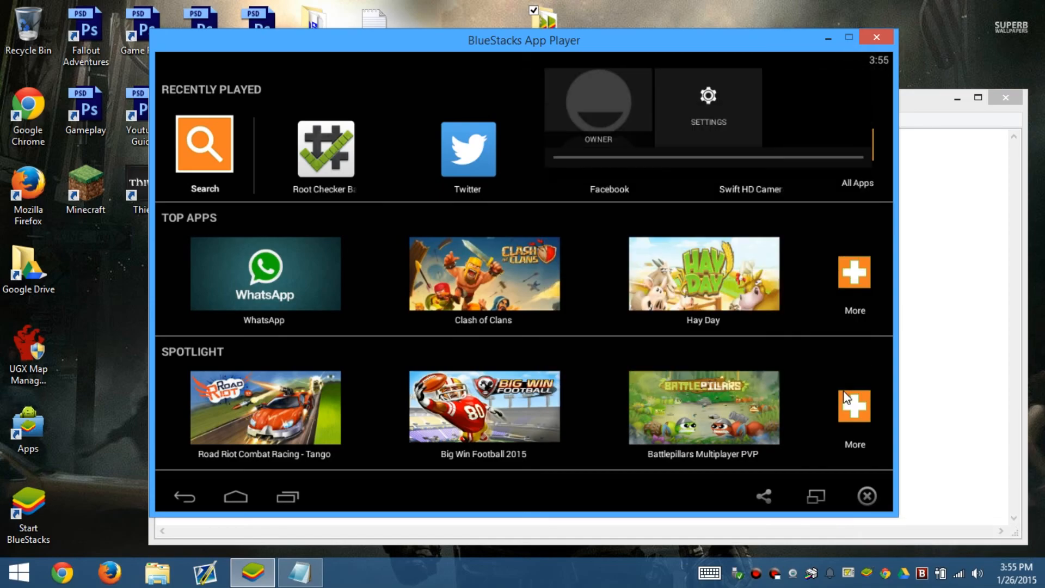
pyautogui.click(715, 106)
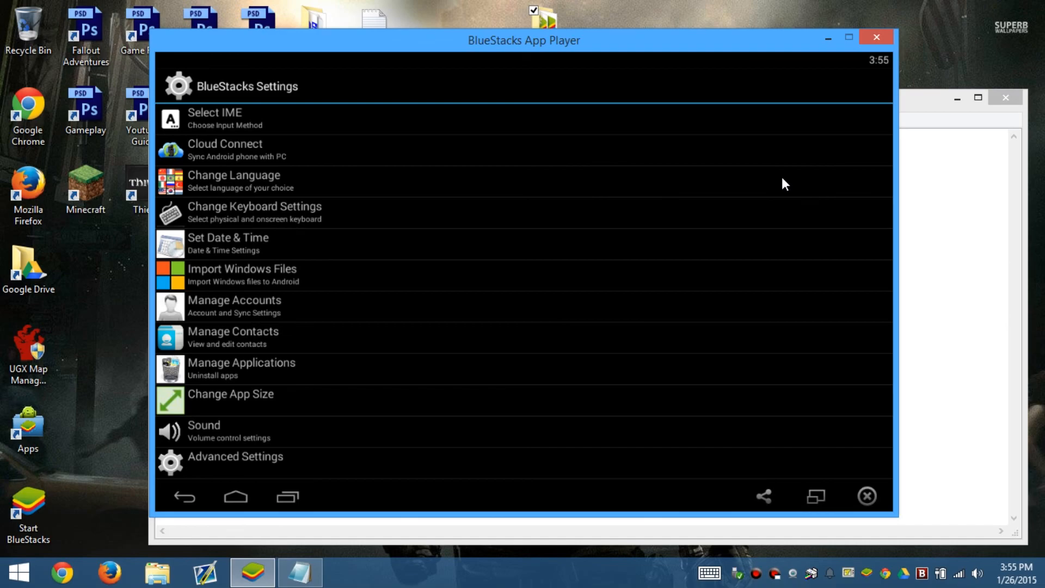
pyautogui.click(874, 35)
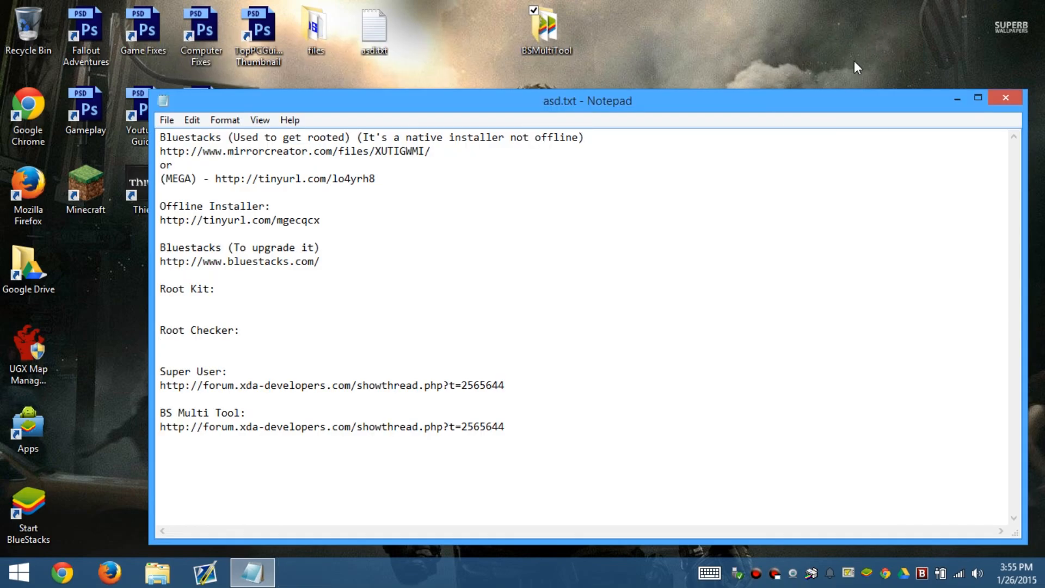
pyautogui.moveTo(777, 108); pyautogui.dragTo(749, 66)
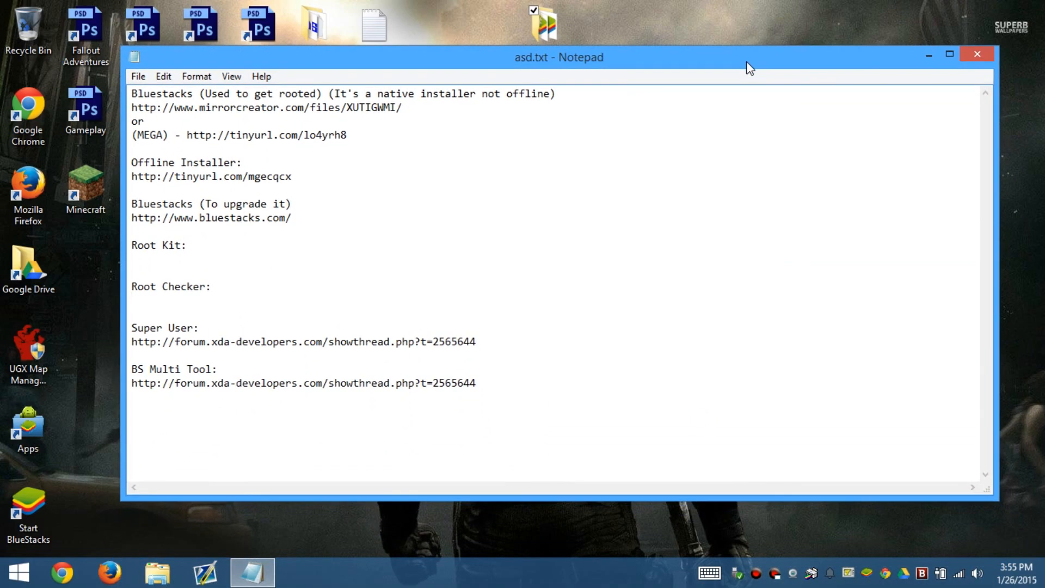